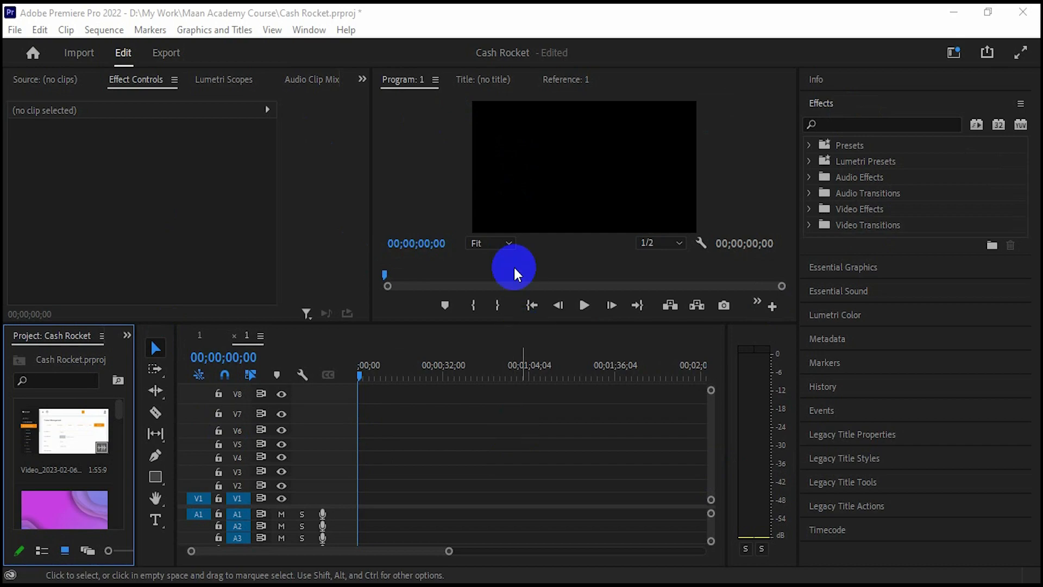
- Try 25% and 10% Program monitor zoom levels, then return the preview to Fit
click(508, 242)
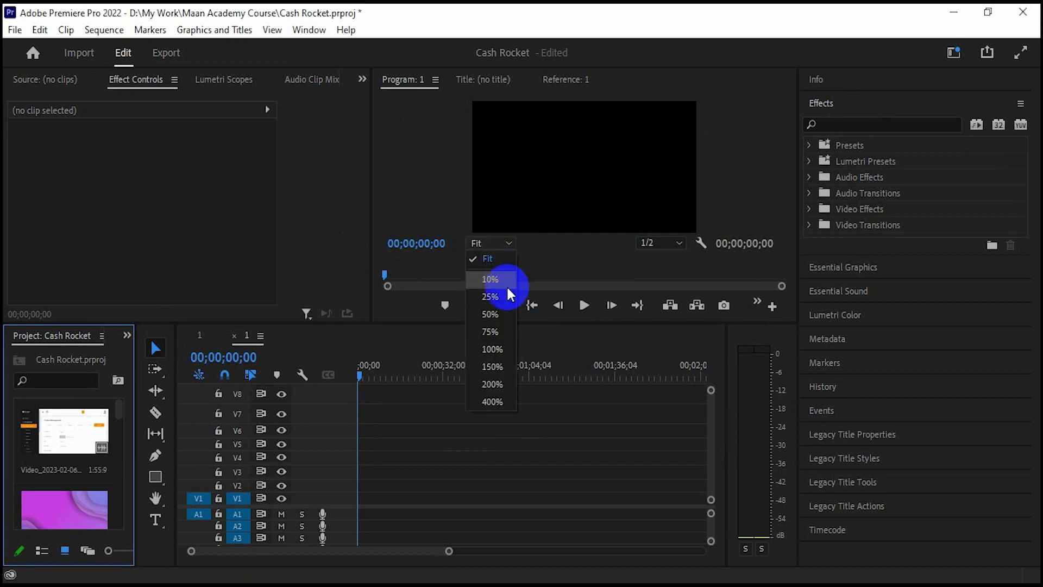
click(507, 293)
click(508, 243)
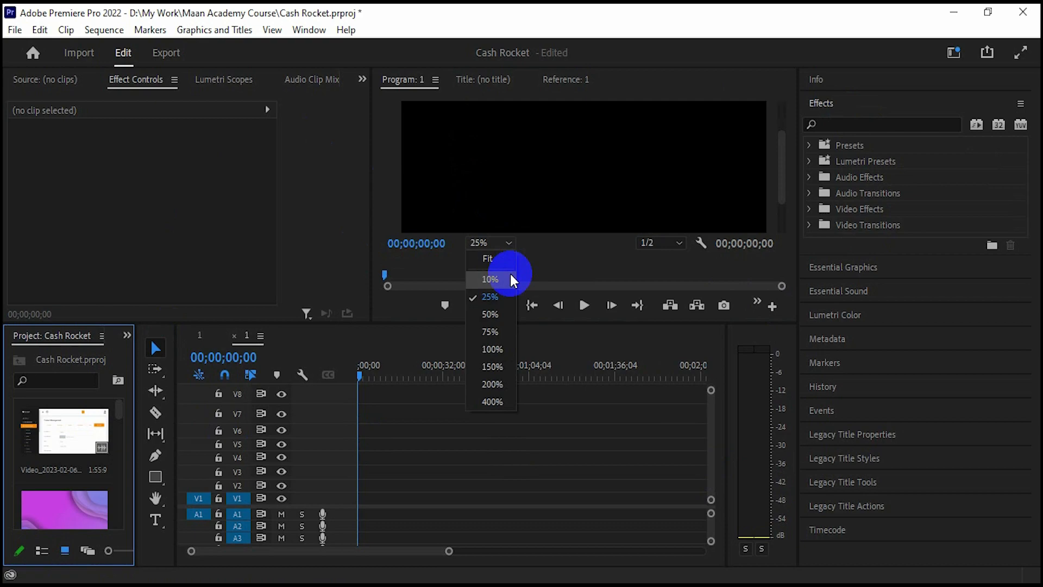
click(511, 273)
click(505, 247)
click(505, 262)
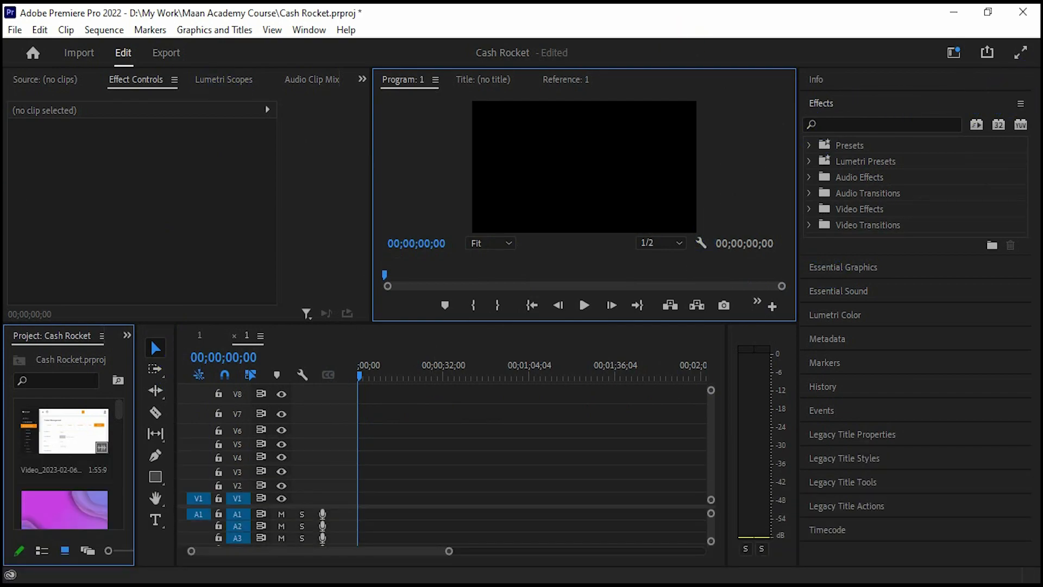
click(308, 29)
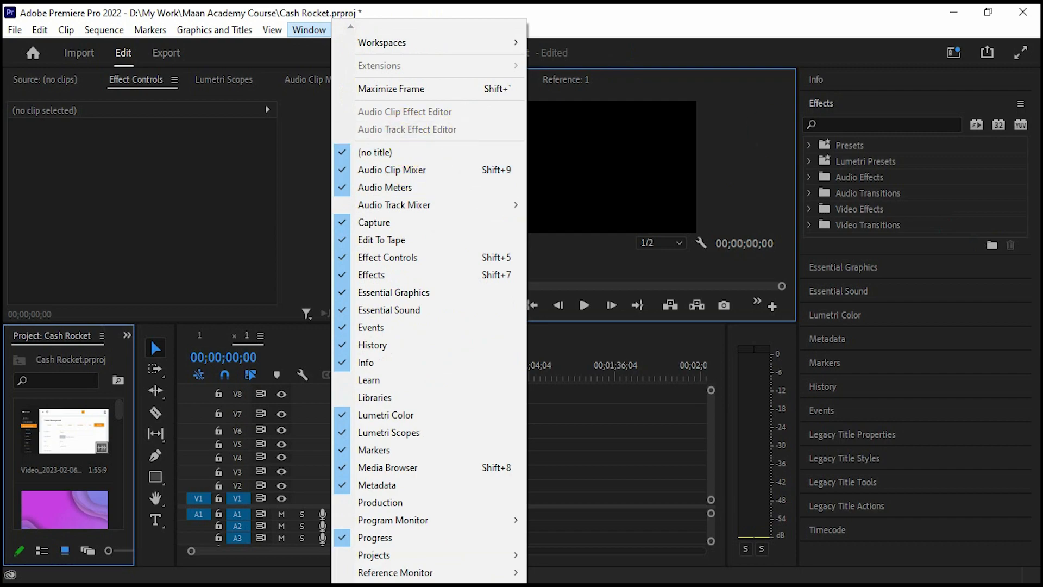
click(210, 189)
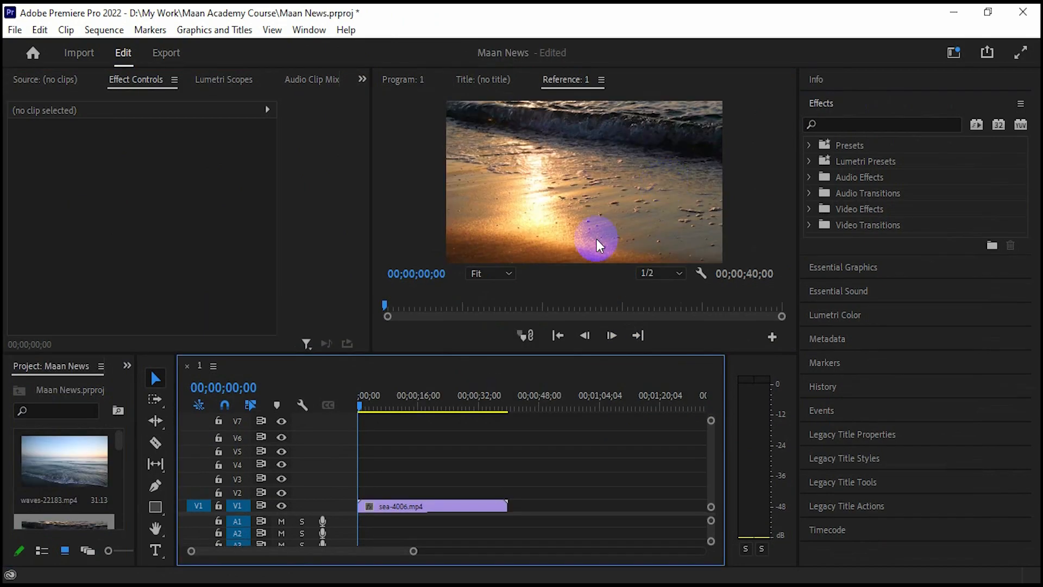
- Play the first clip to about 32 seconds, then place waves-22183.mp4 on V1 after sea-4006.mp4
click(361, 407)
click(585, 342)
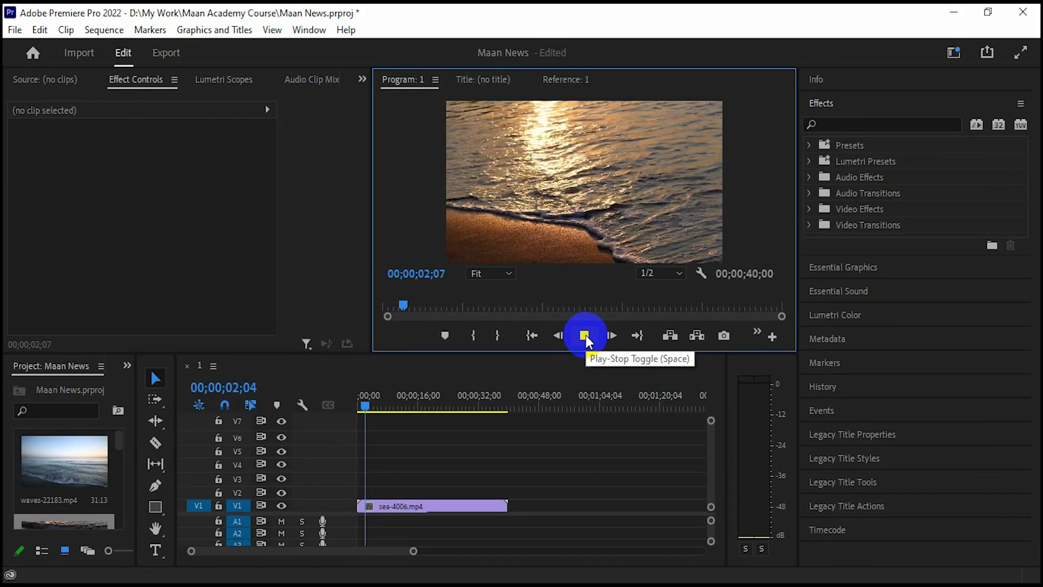
drag(396, 413, 356, 427)
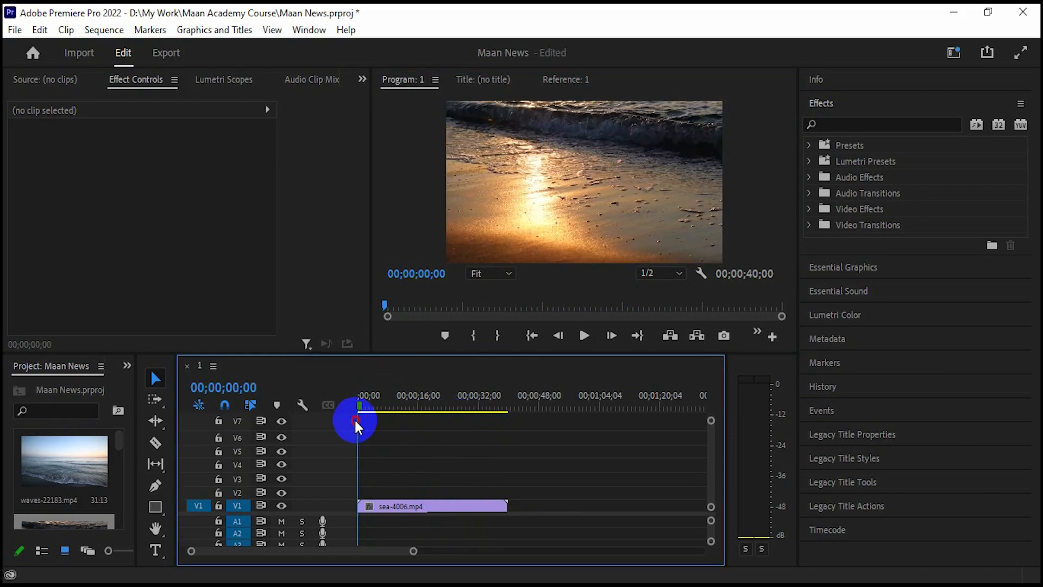
drag(65, 466, 505, 508)
drag(407, 399, 488, 443)
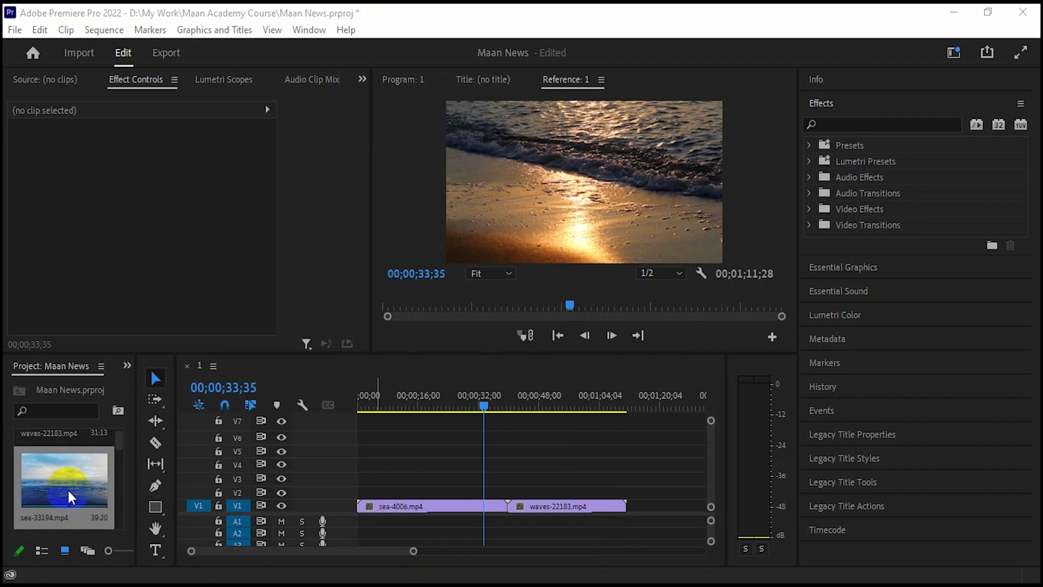
- Append sea-33194.mp4 after waves-22183.mp4 on V1, zoom the timeline out, and scrub the waves clip
drag(70, 497, 639, 508)
drag(414, 551, 480, 552)
click(437, 418)
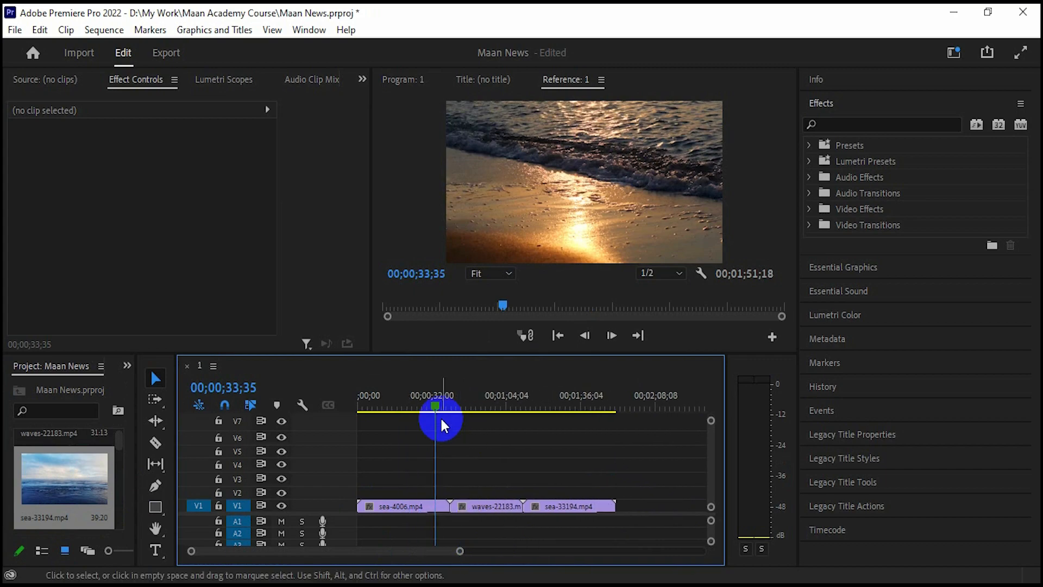
drag(442, 405, 344, 446)
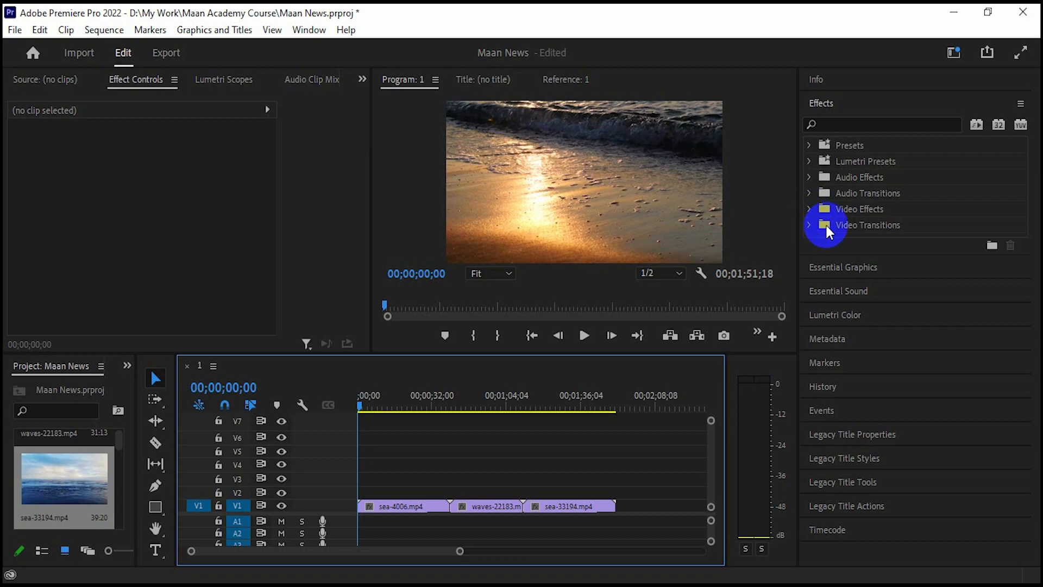
- Drop Dissolve > Dip to Black (00;00;00;30) on the start of sea-4006.mp4 and zoom in
click(809, 225)
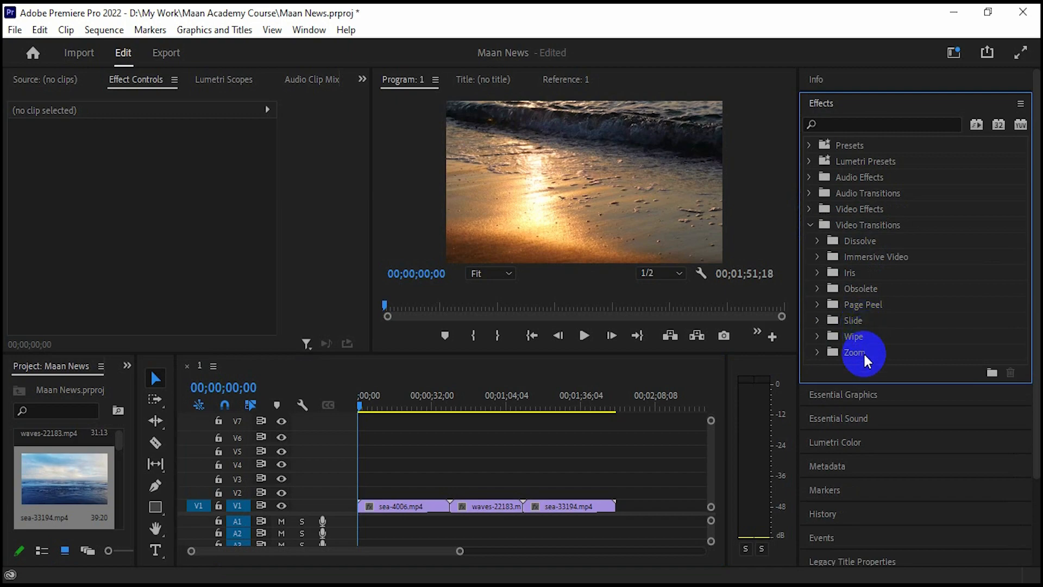
click(817, 242)
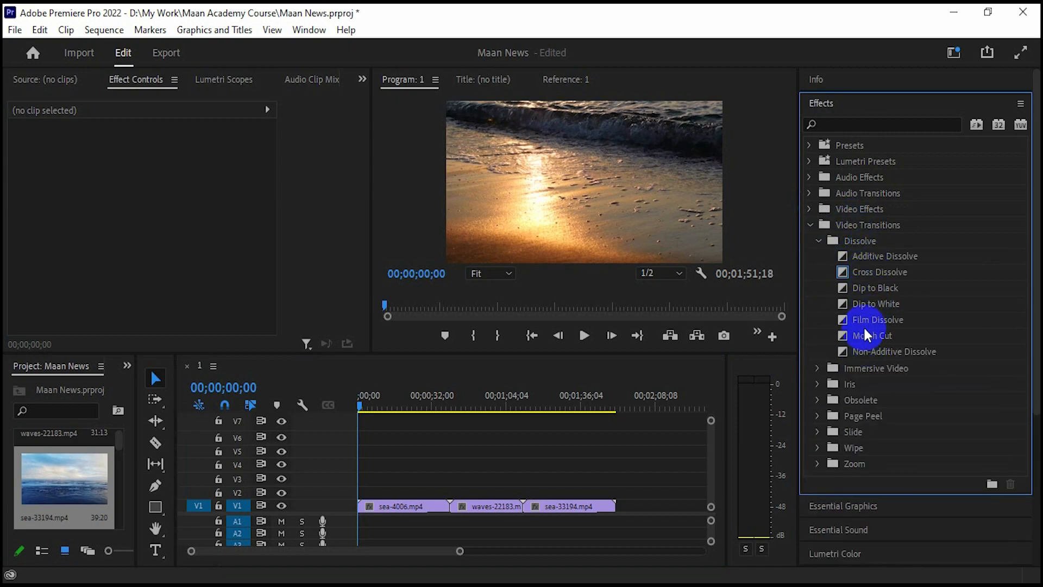
drag(872, 294, 363, 506)
click(434, 504)
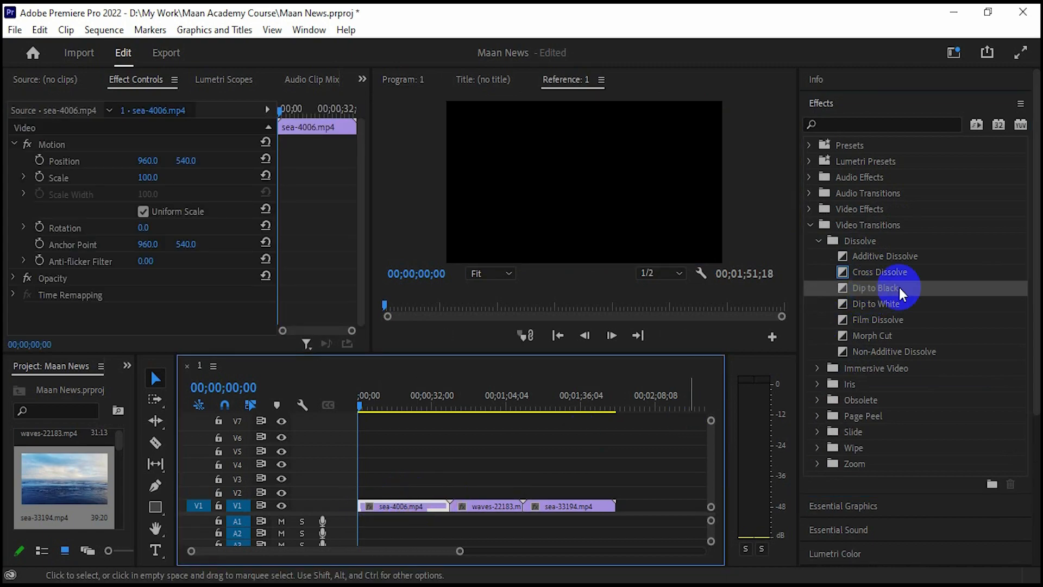
drag(893, 297, 367, 501)
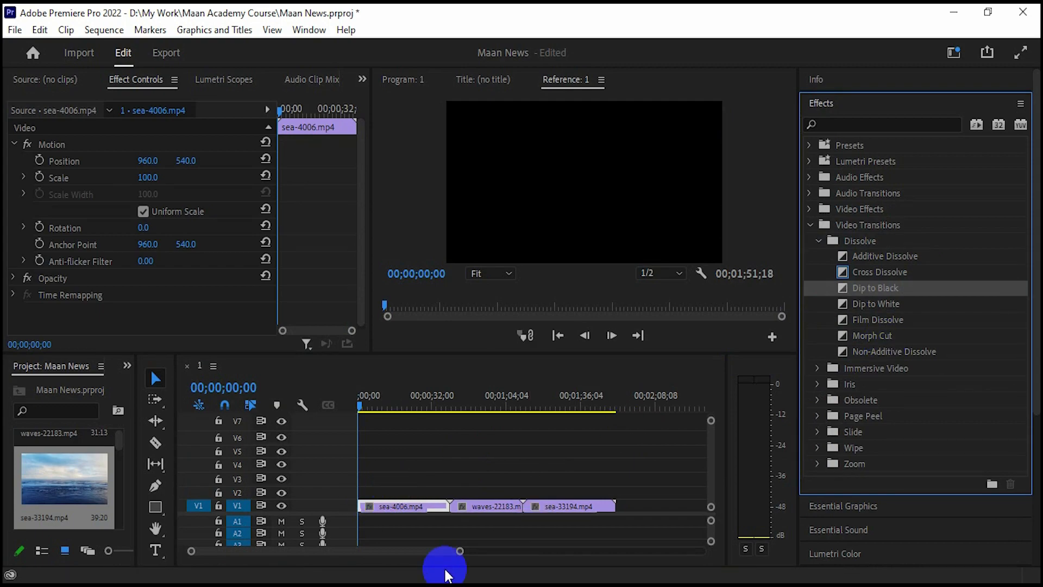
drag(467, 553, 377, 552)
- Zoom in on the opening Dip to Black and try lengthening it
click(367, 510)
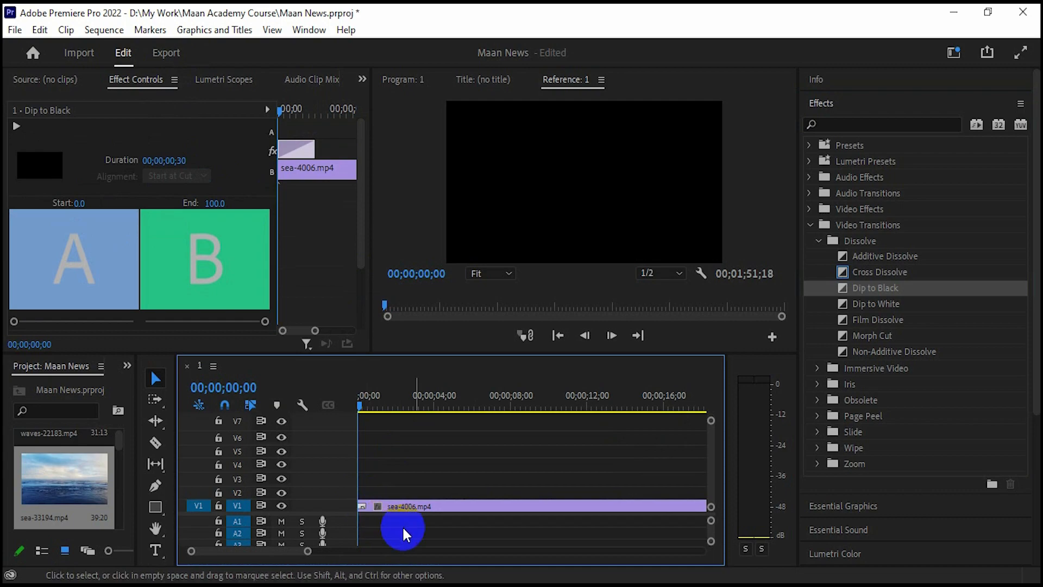
drag(310, 553, 254, 551)
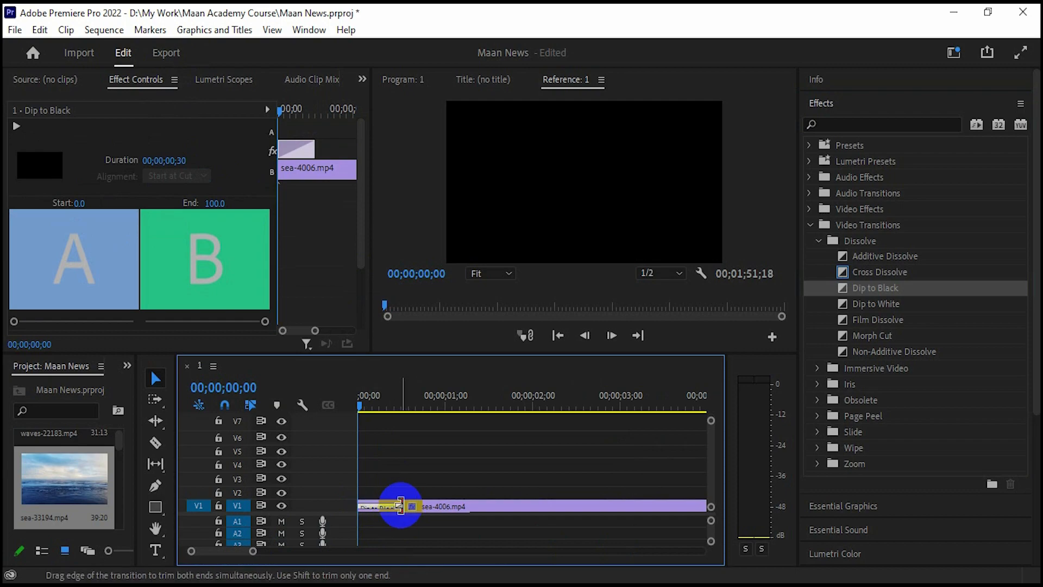
drag(409, 507, 465, 508)
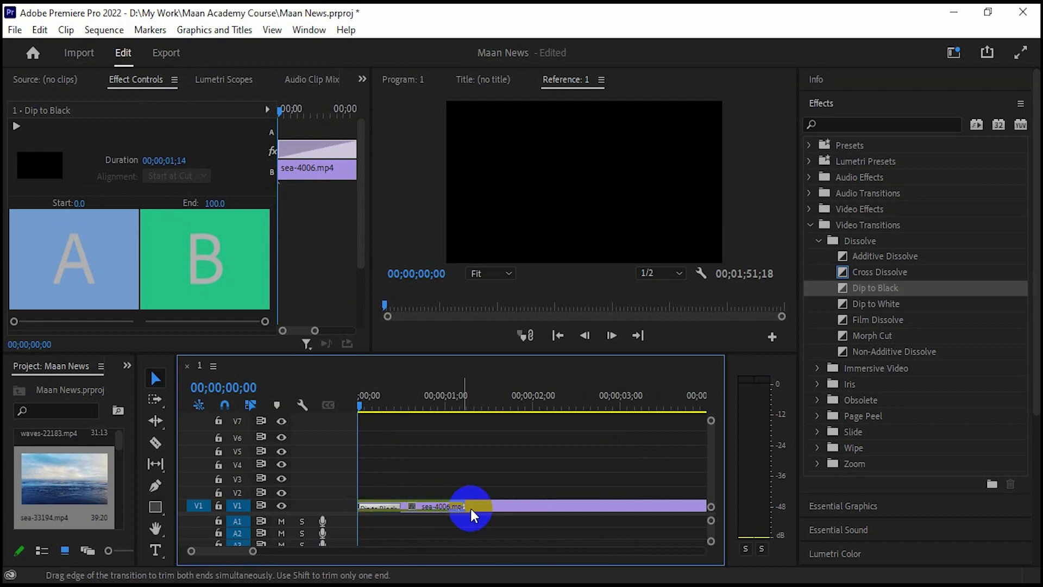
drag(251, 553, 326, 552)
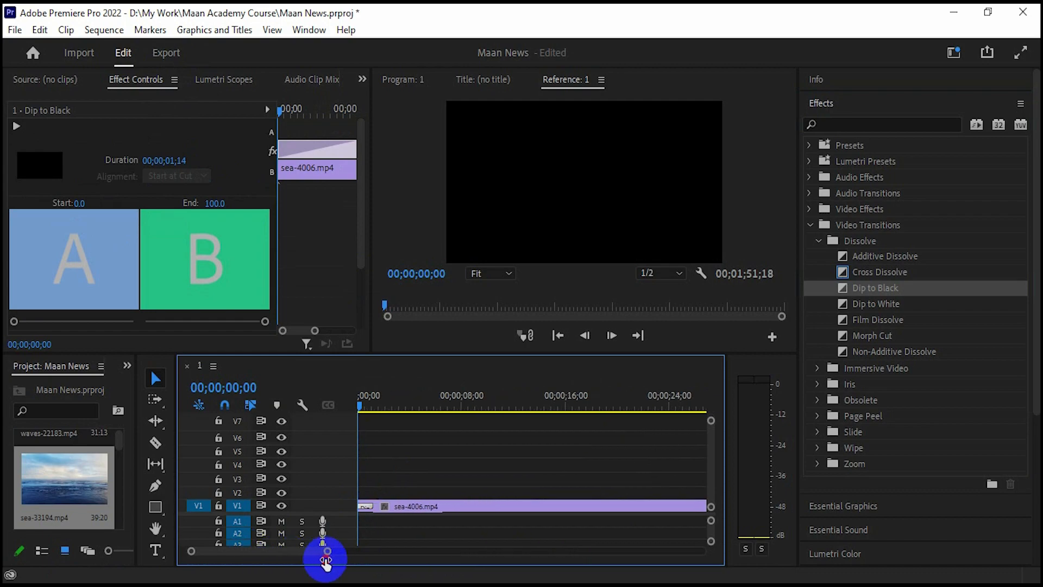
drag(361, 404, 380, 459)
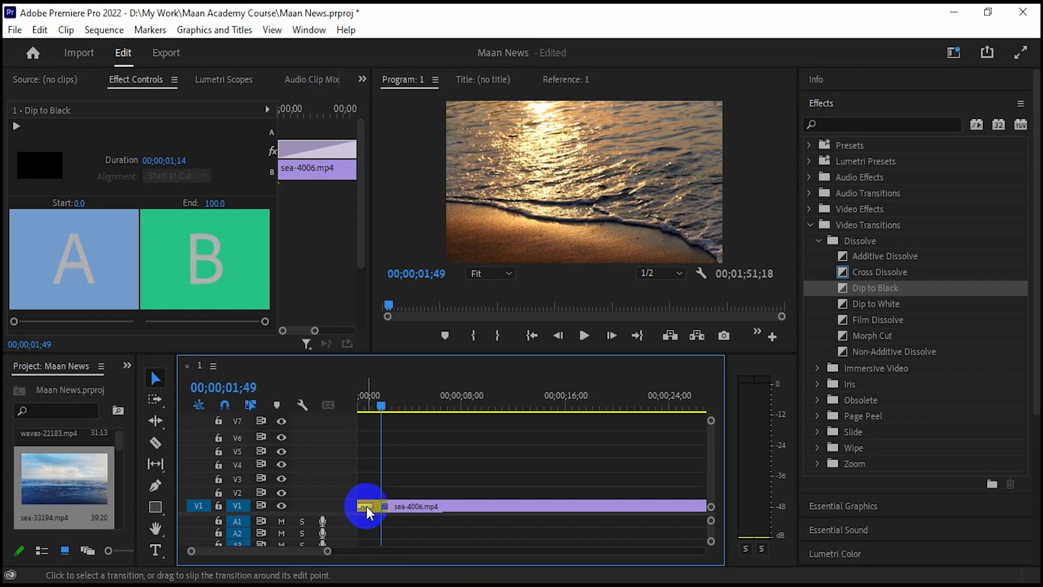
- Delete the Dip to Black and apply Film Dissolve to the start of sea-4006.mp4
key(Delete)
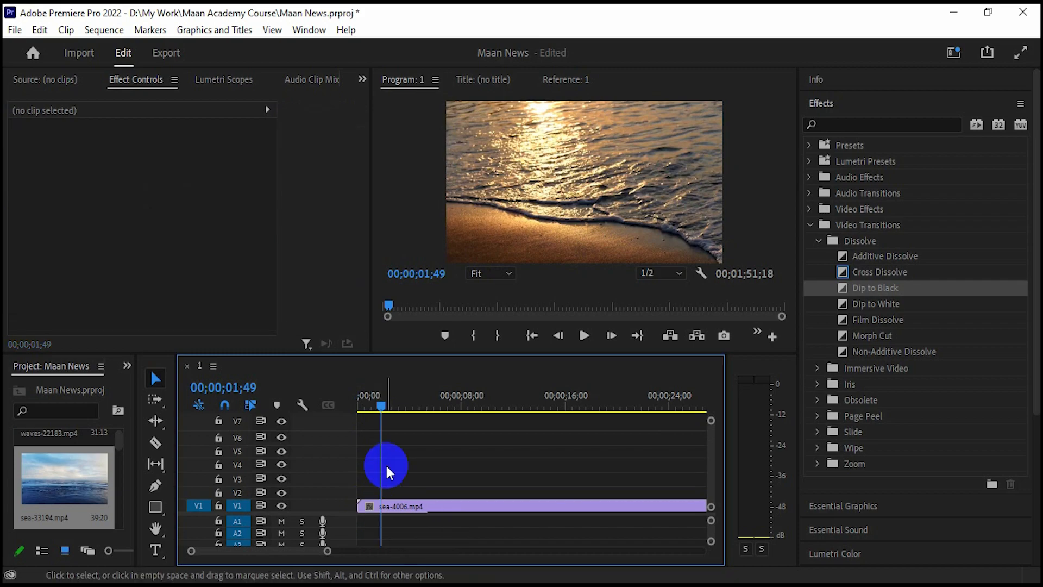
click(360, 405)
drag(360, 408, 386, 417)
click(367, 511)
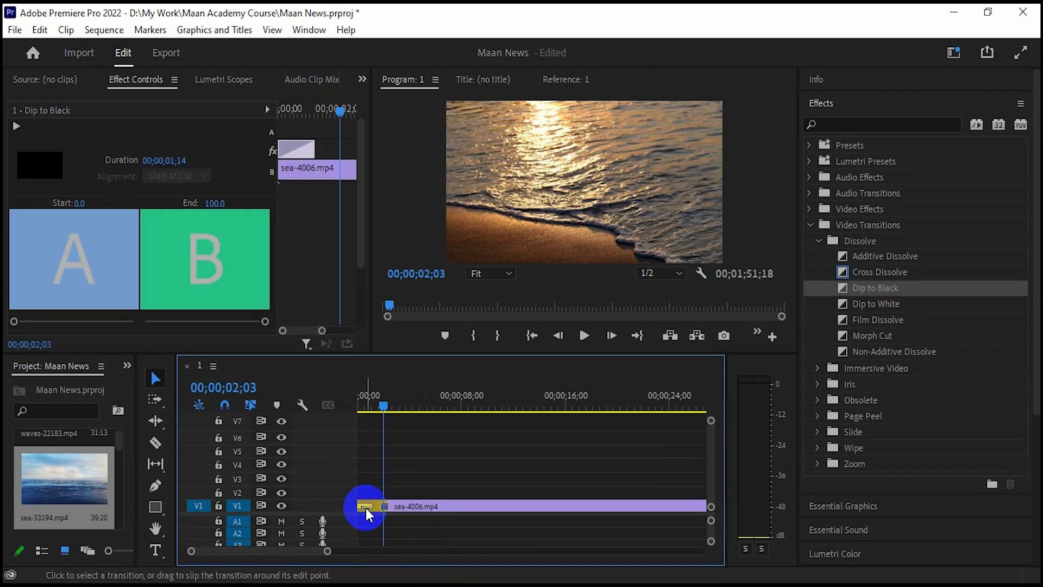
key(Delete)
drag(875, 324, 368, 512)
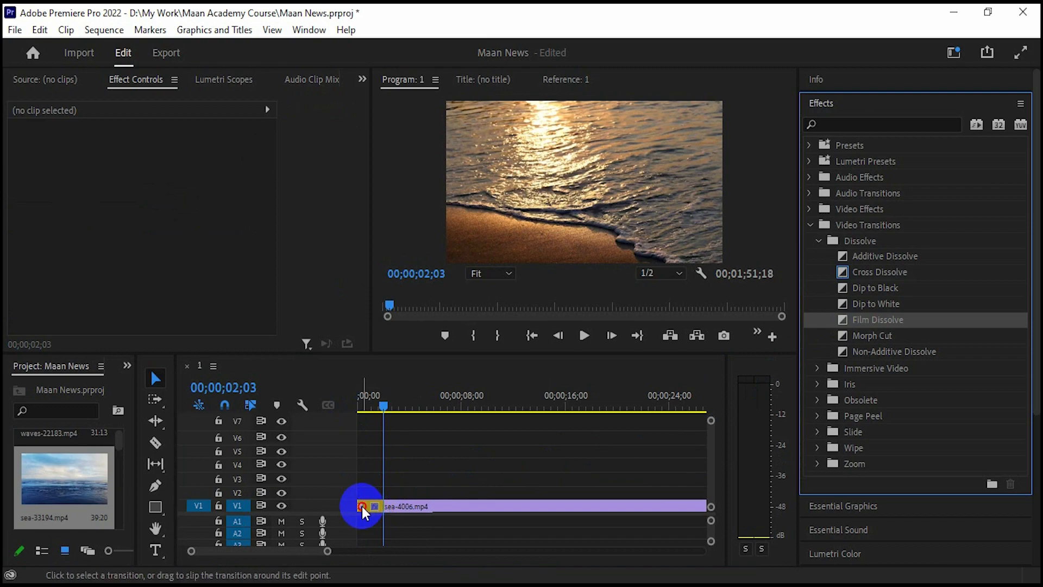
- Lengthen the opening Film Dissolve from 00;00;00;30 to 00;00;00;55, previewing it from the sequence start
click(362, 508)
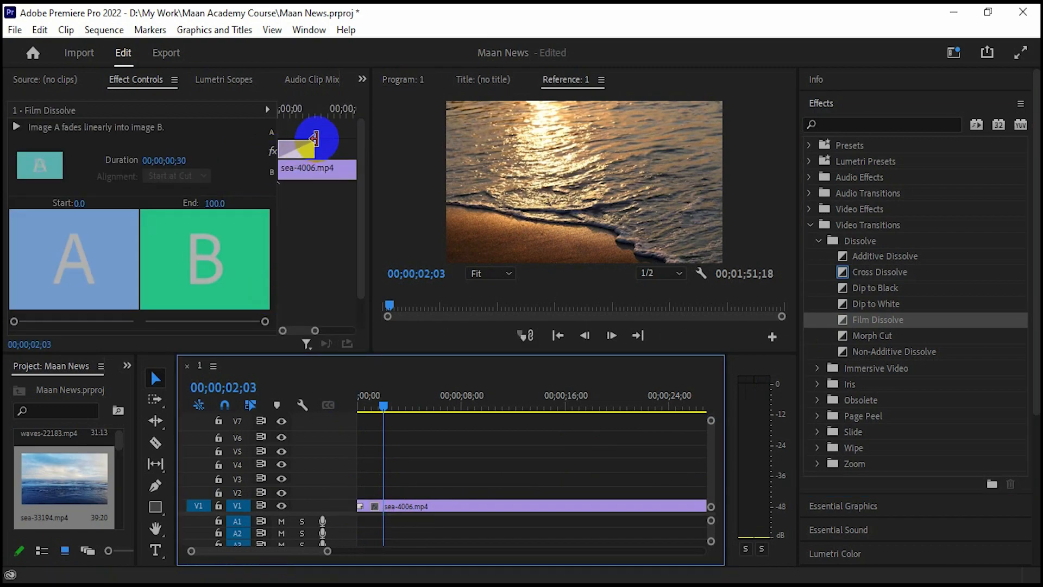
drag(315, 139, 328, 148)
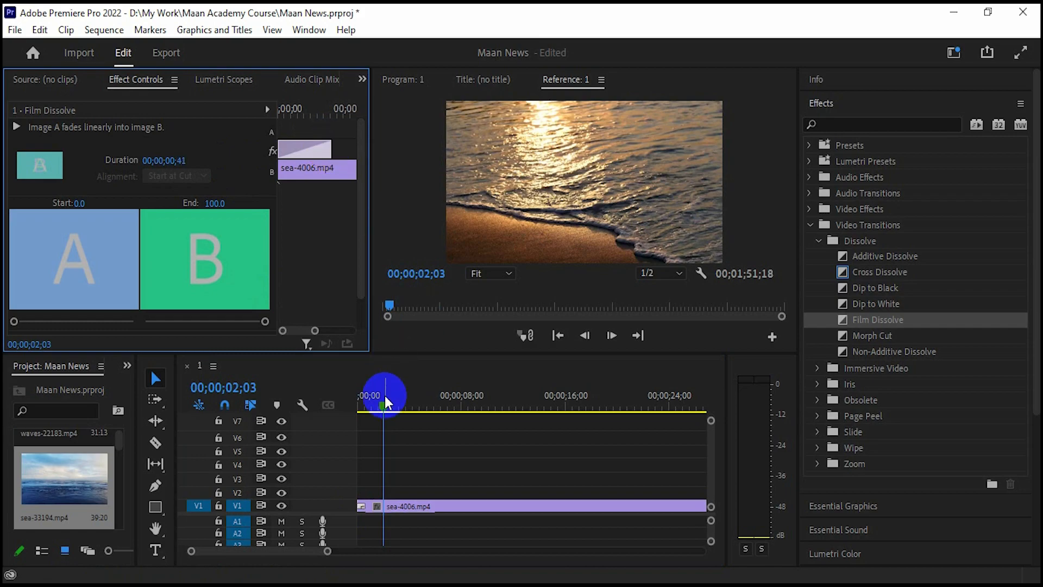
drag(384, 404, 349, 410)
click(584, 336)
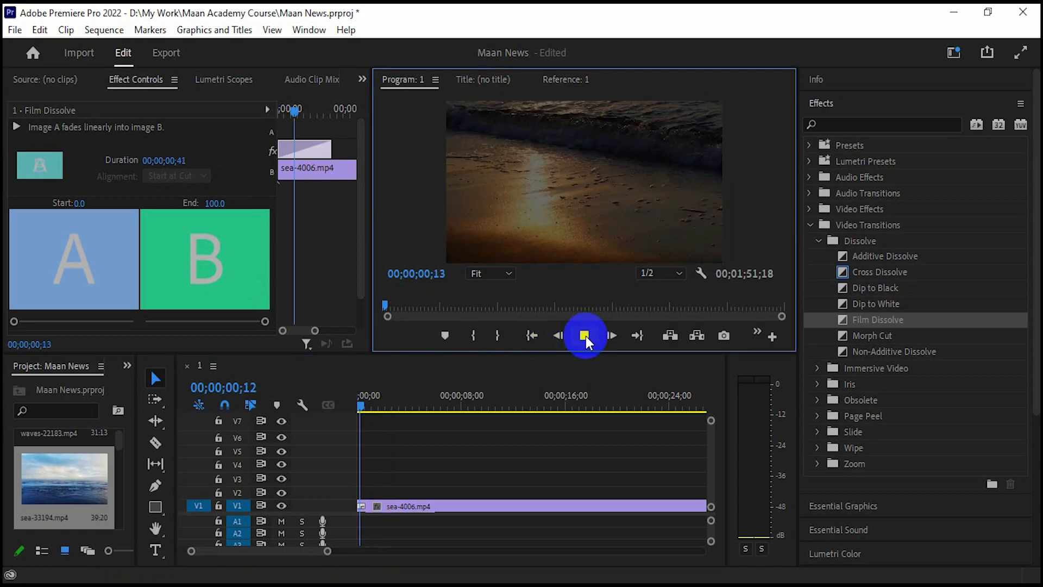
drag(373, 405, 341, 419)
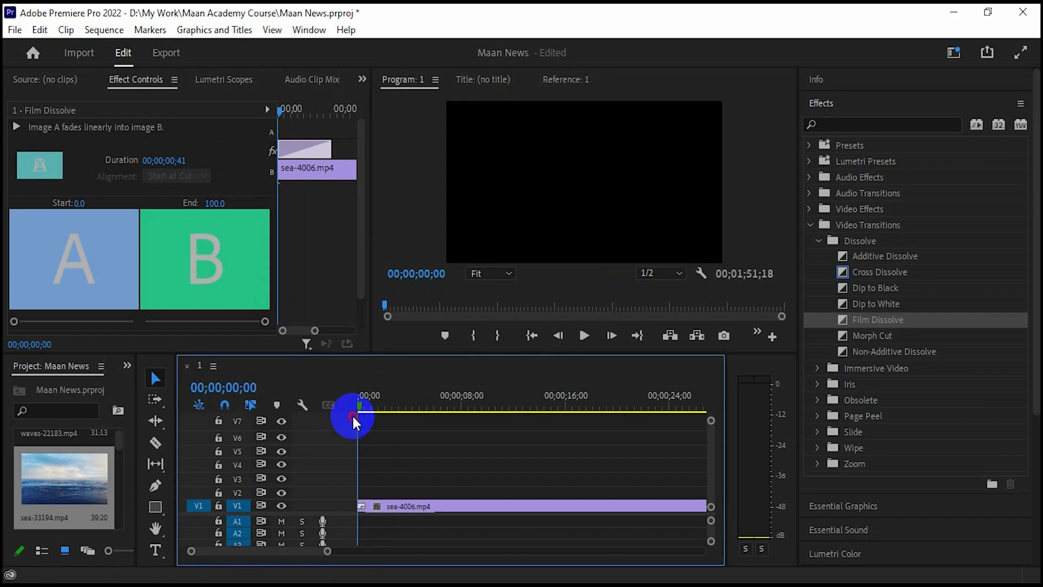
mouse_move(356, 414)
mouse_down()
mouse_move(367, 416)
mouse_move(352, 416)
mouse_up()
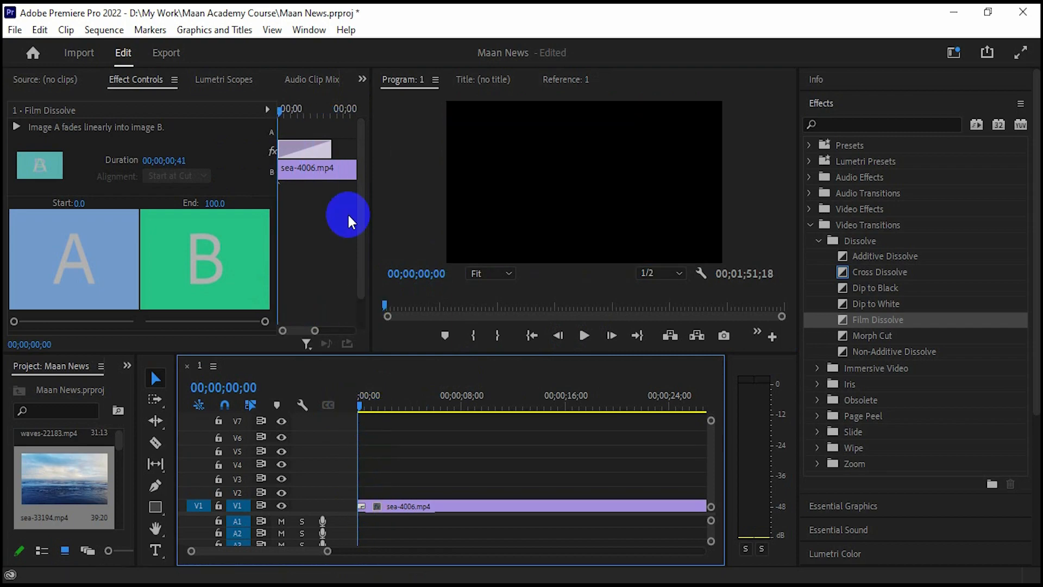
click(329, 156)
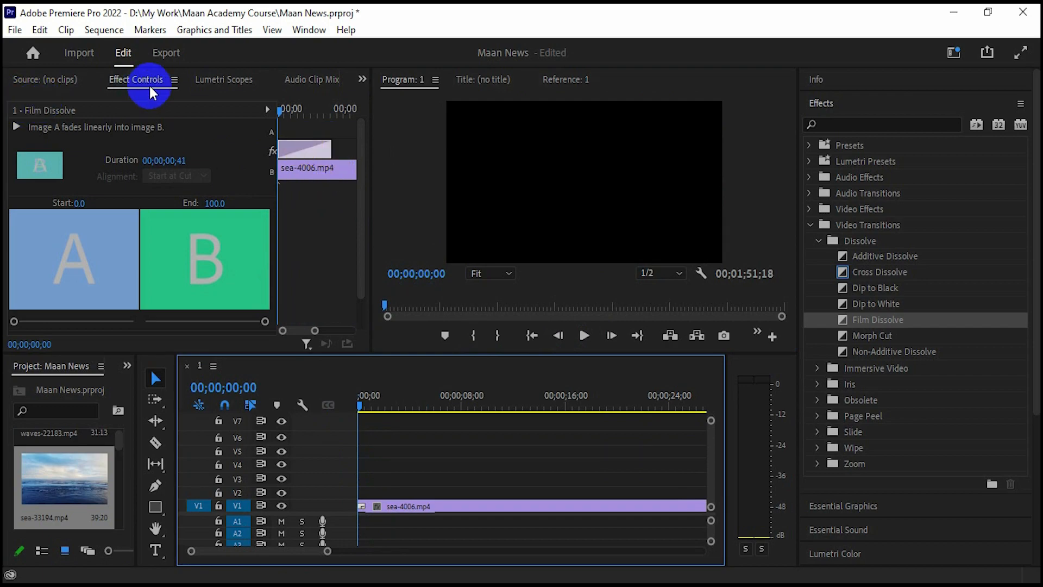
drag(332, 145, 349, 147)
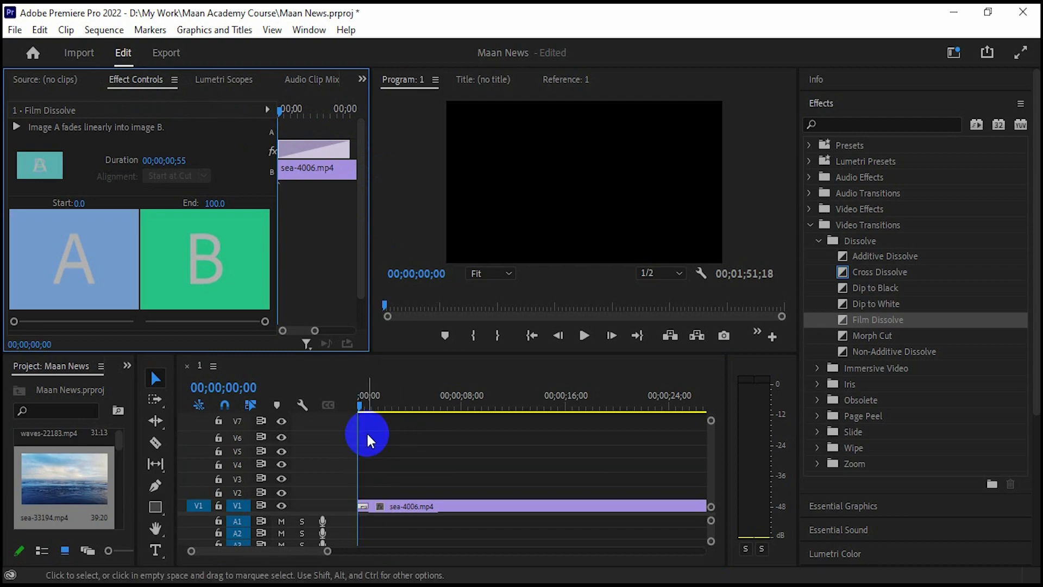
- Scrub through the 55-frame Film Dissolve at the sequence start, then delete it
click(362, 508)
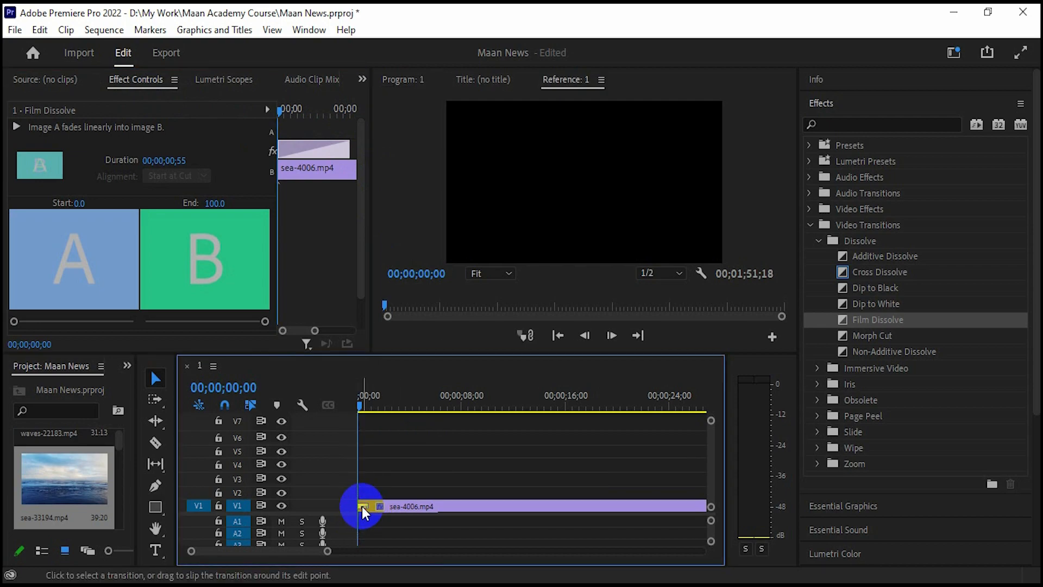
key(Delete)
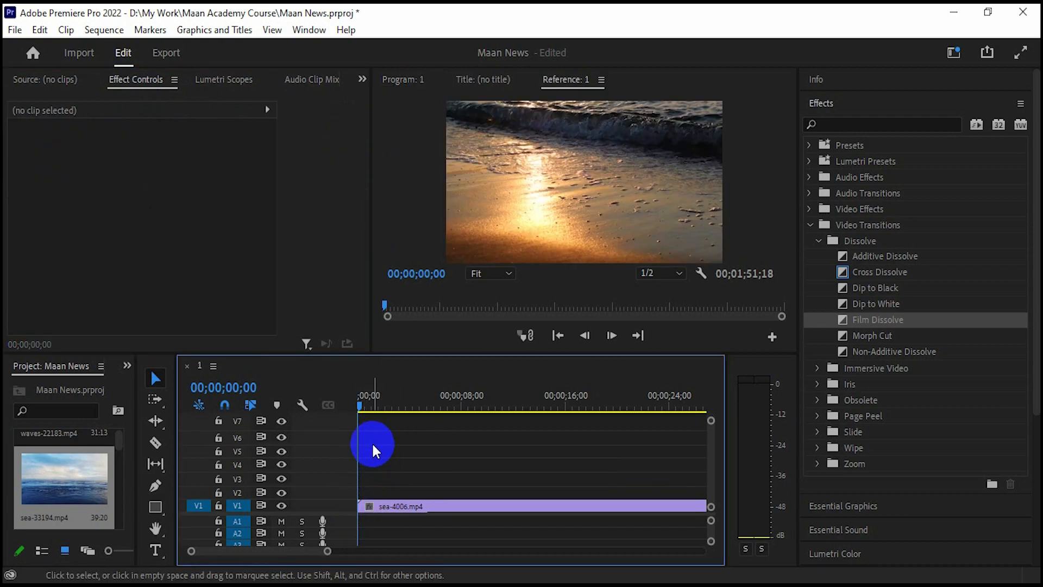
mouse_move(359, 408)
mouse_down()
mouse_move(380, 412)
mouse_move(353, 421)
mouse_up()
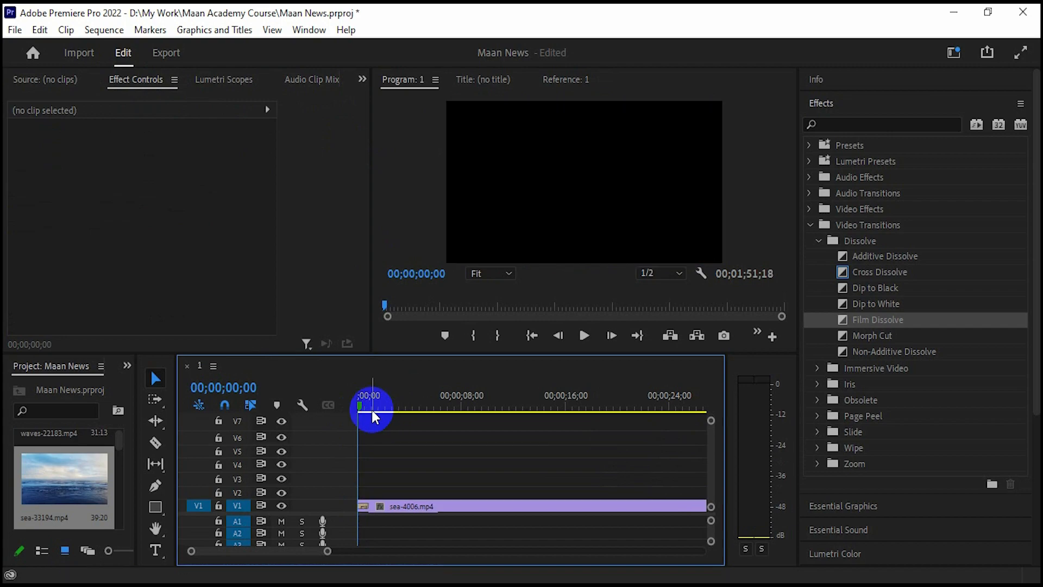
click(369, 408)
drag(373, 410, 351, 417)
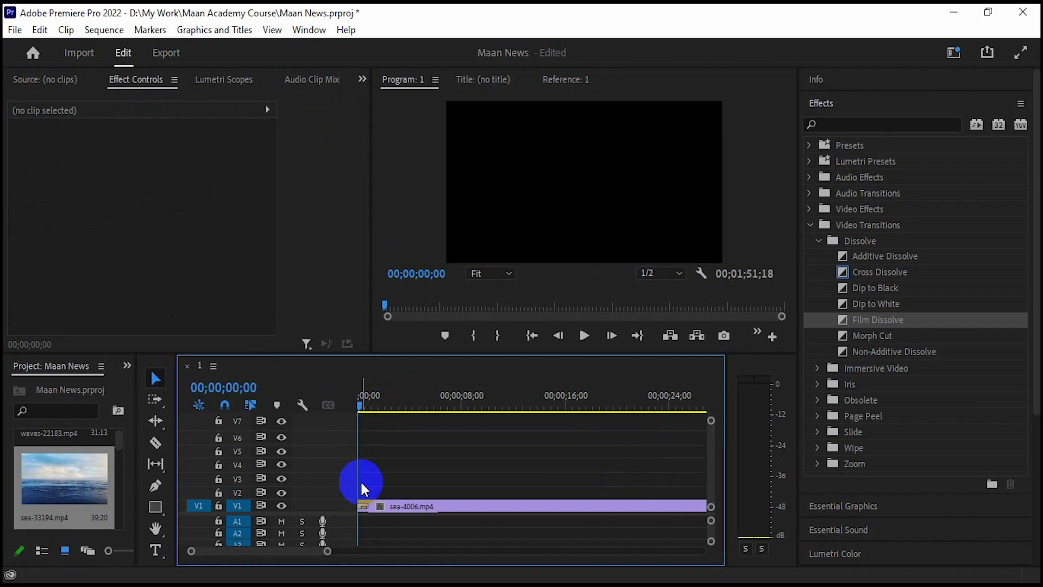
click(366, 511)
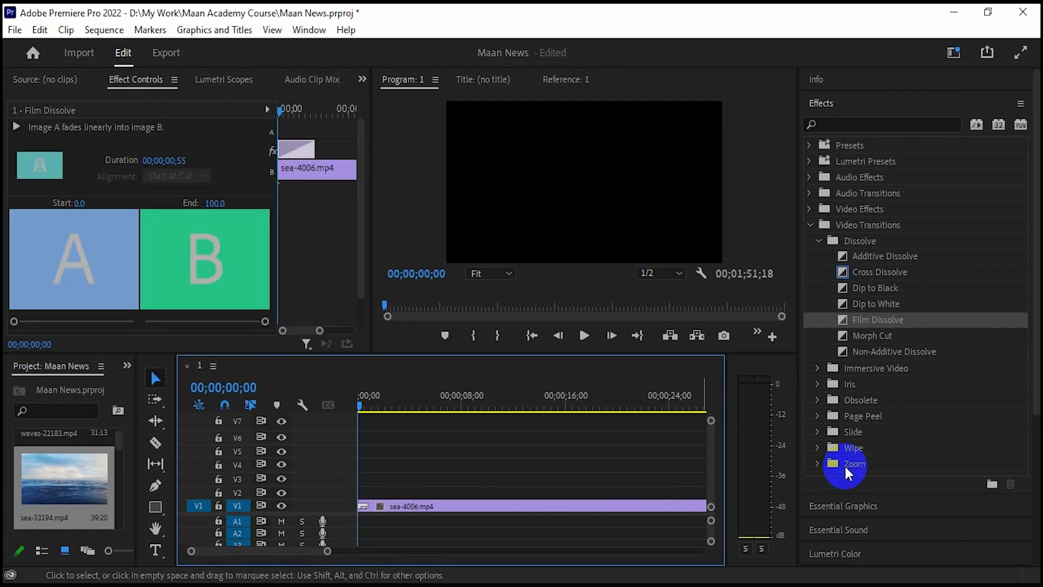
key(Delete)
- Drop Morph Cut on sea-4006's start, extend it in Effect Controls, scrub it, and delete it
click(896, 338)
drag(895, 338, 365, 509)
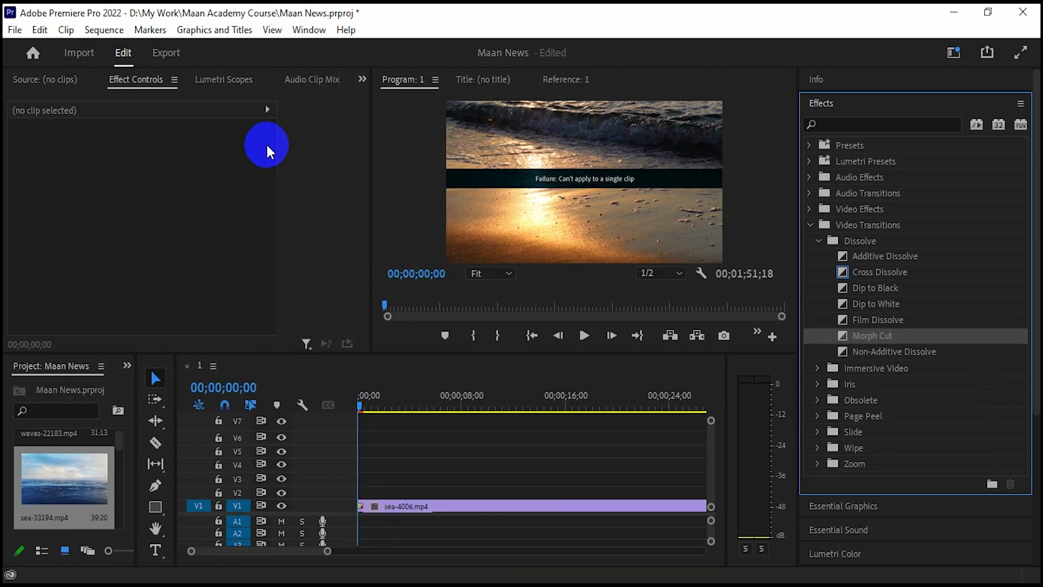
click(363, 509)
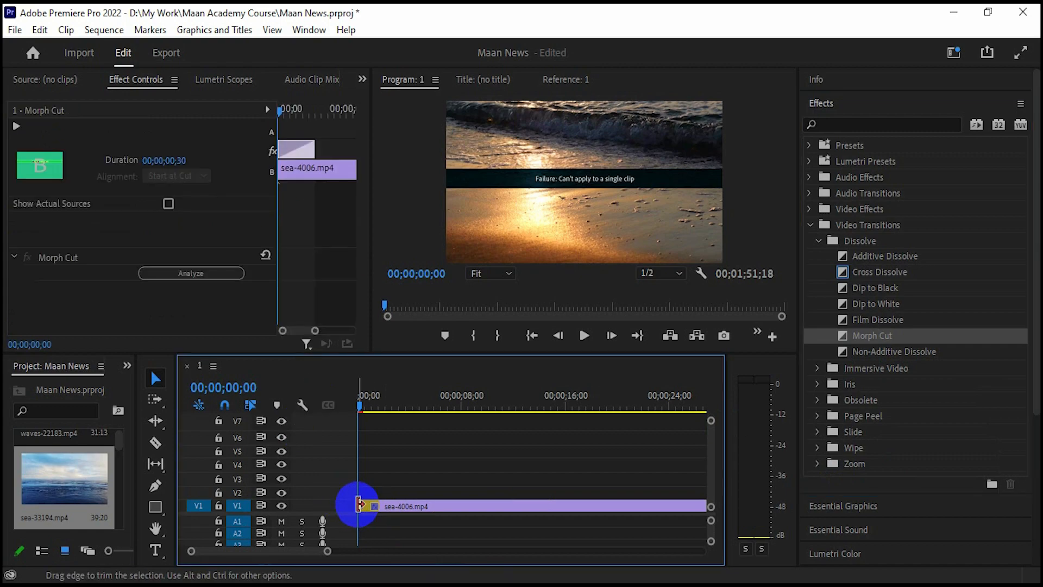
drag(311, 147, 353, 148)
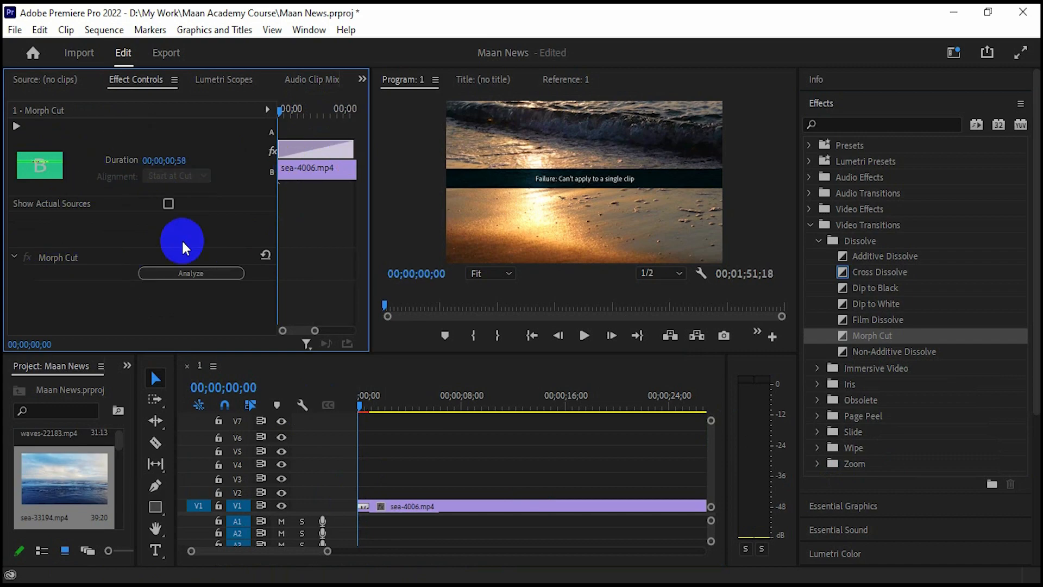
click(13, 257)
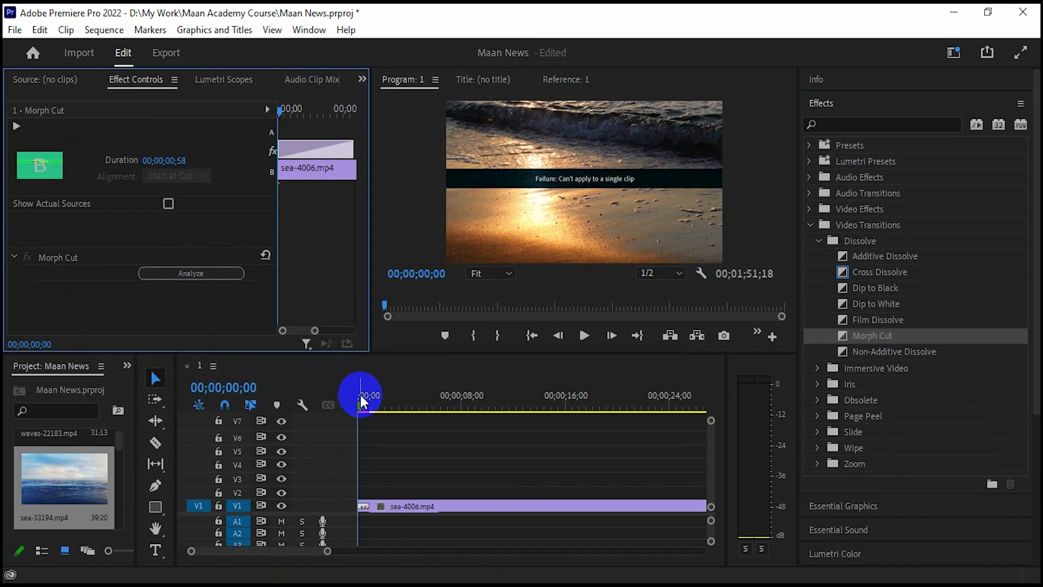
mouse_move(361, 411)
mouse_down()
mouse_move(375, 412)
mouse_move(361, 412)
mouse_up()
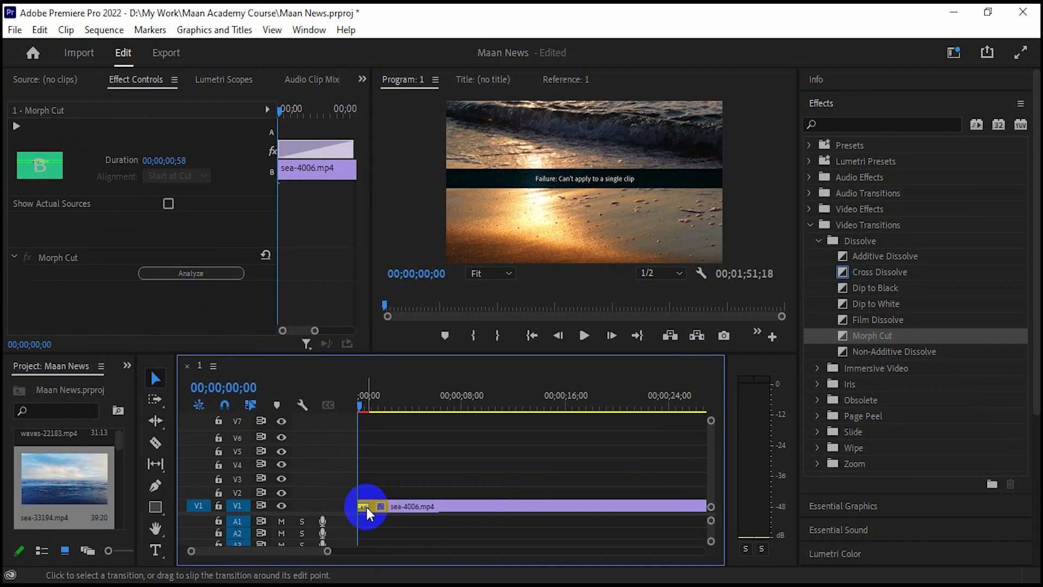
key(Delete)
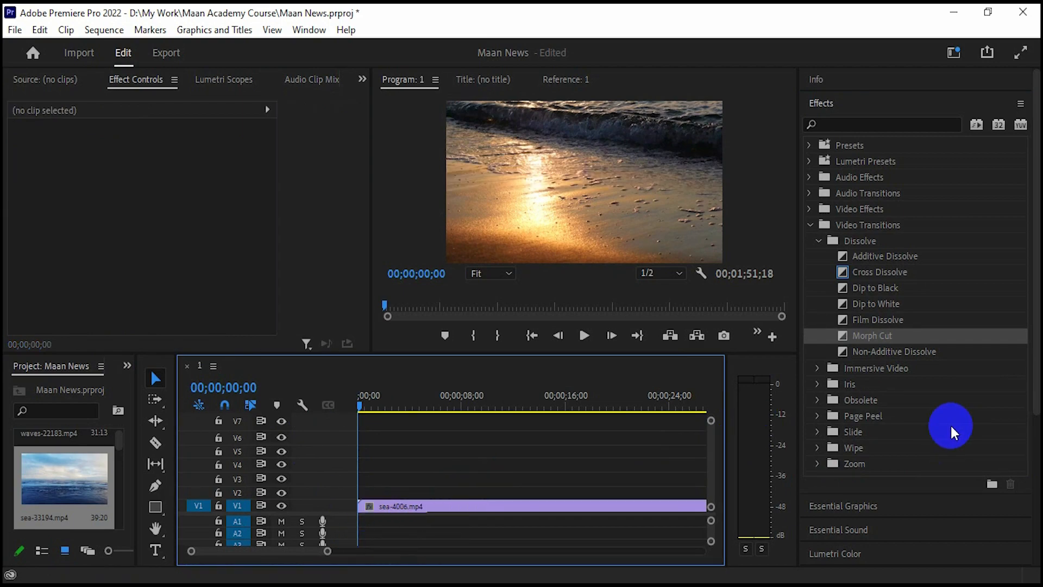
- Apply Immersive Video > VR Chroma Leaks to sea-4006's start, extend it to 00;00;01;01, and preview
click(818, 368)
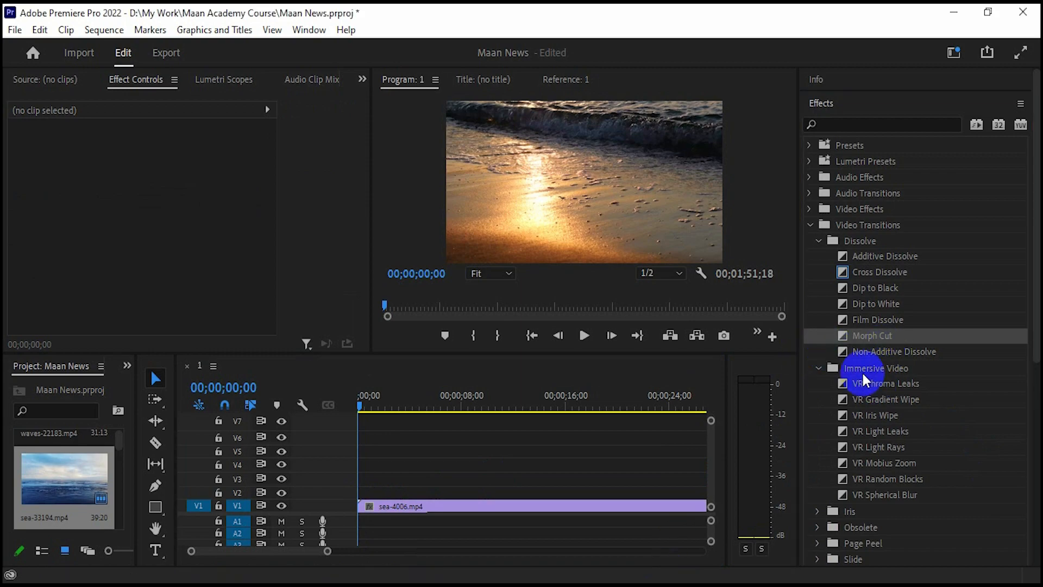
drag(913, 384, 363, 510)
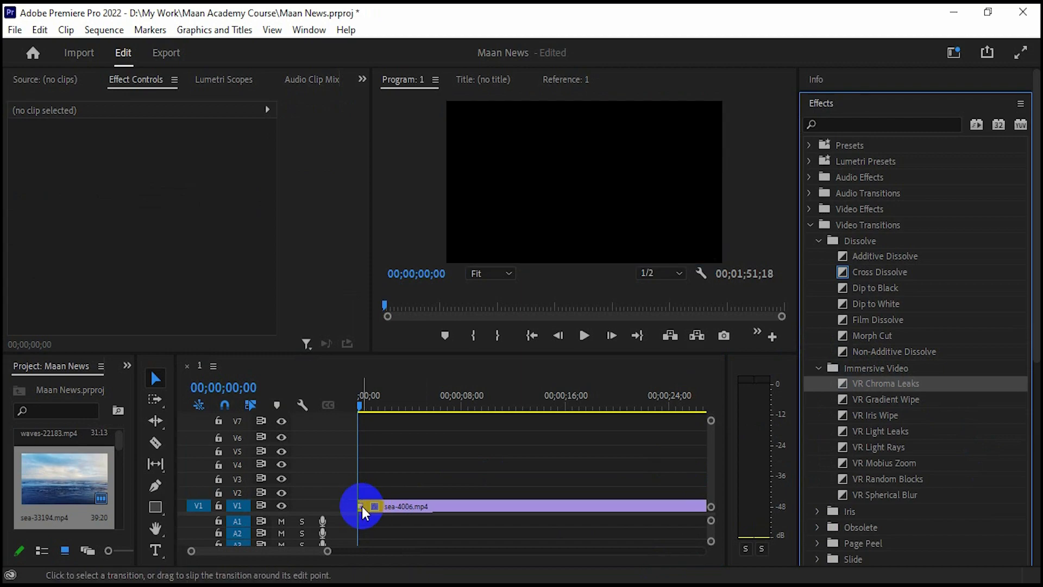
click(363, 509)
drag(321, 146, 346, 144)
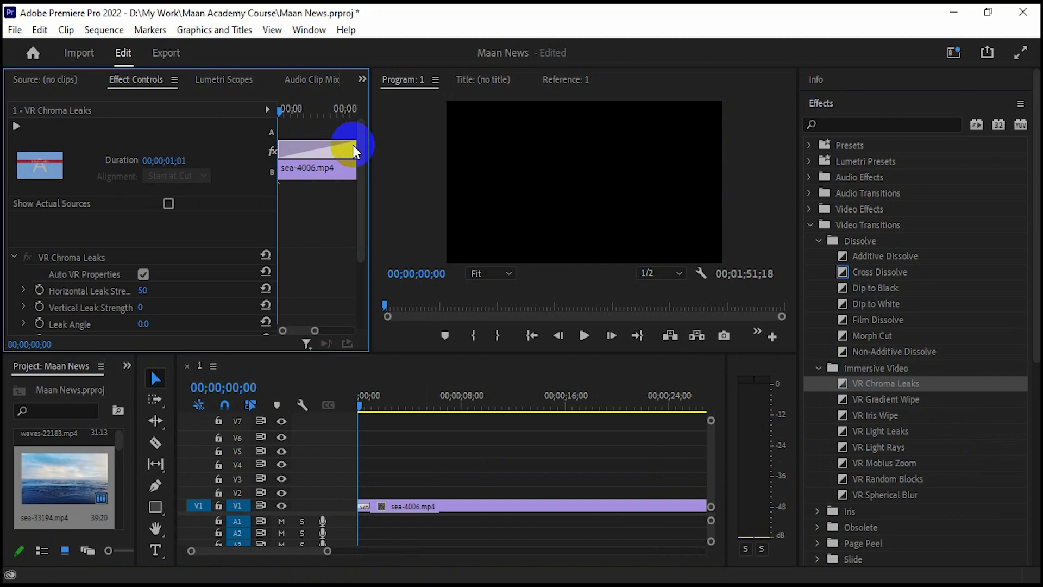
drag(363, 413, 363, 414)
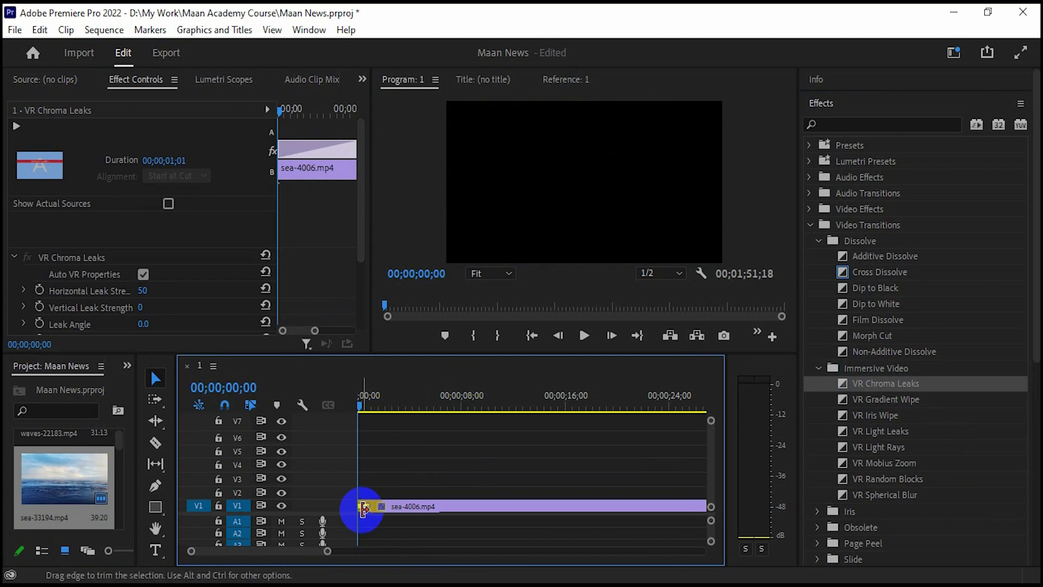
click(364, 506)
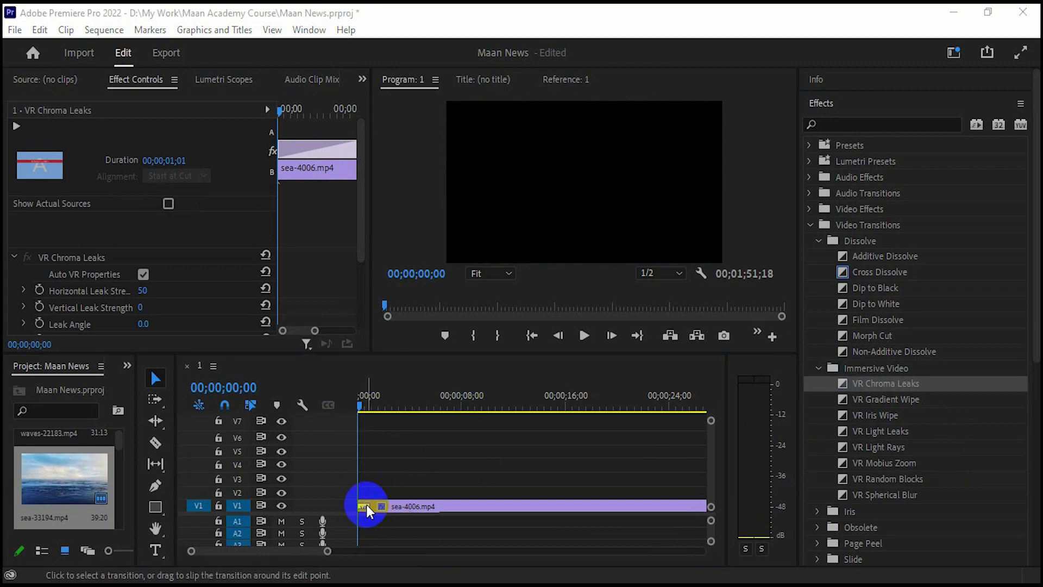
- Replace VR Chroma Leaks with a Dip to Black lengthened to 00;00;00;55, then zoom out to all clips
key(Delete)
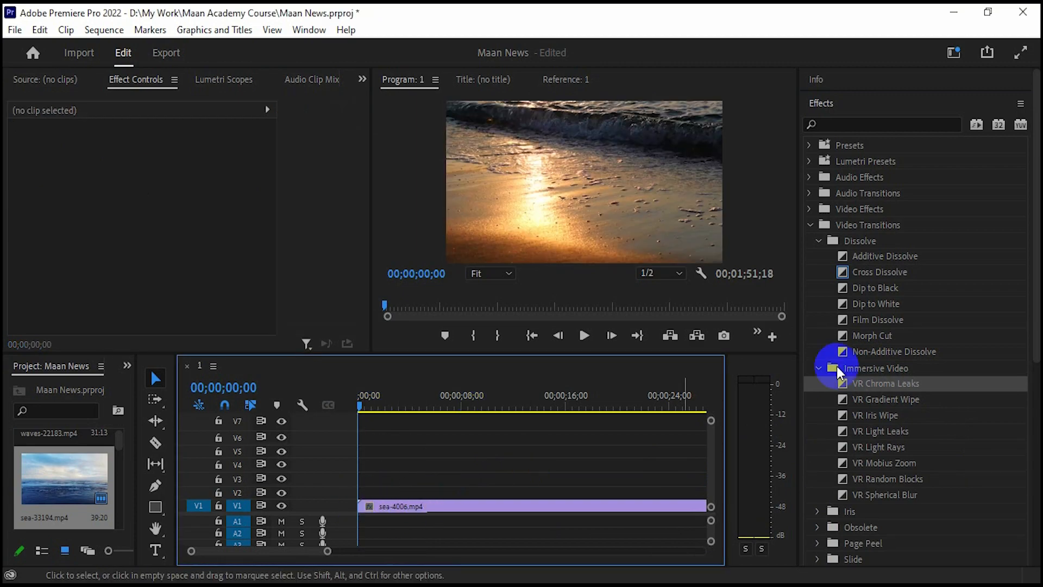
drag(866, 289, 368, 492)
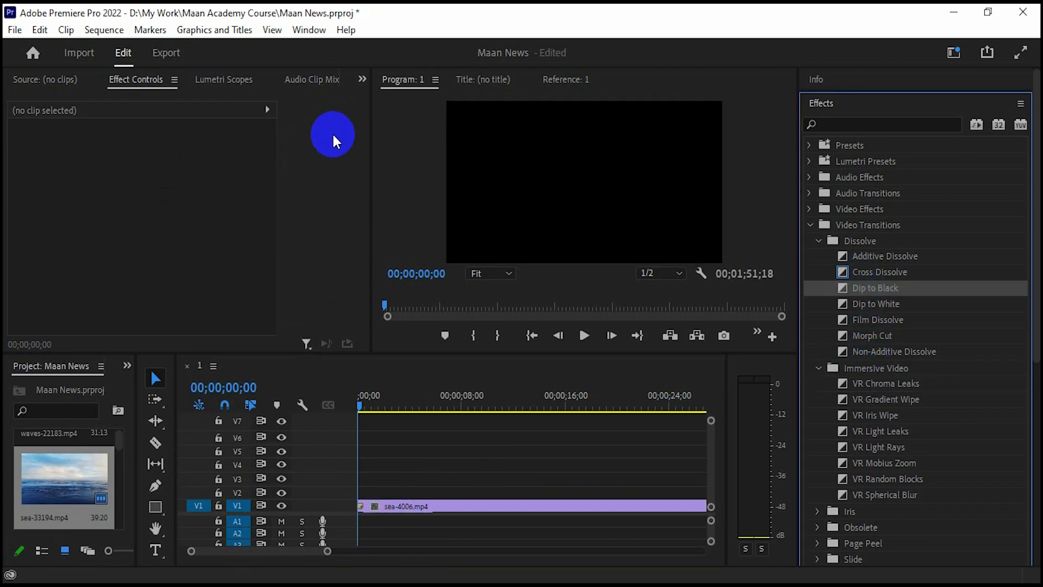
click(365, 410)
drag(366, 412, 361, 414)
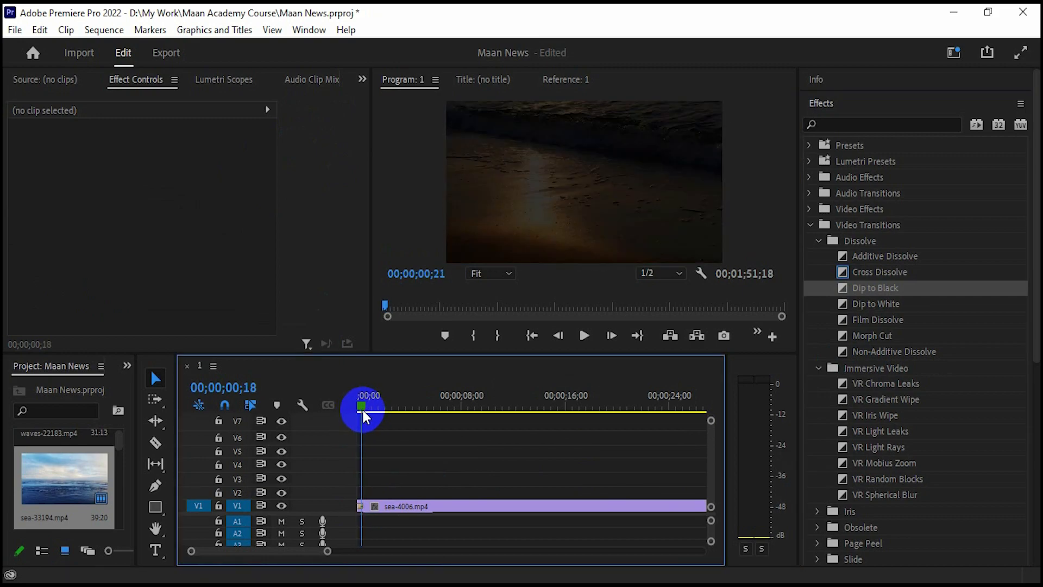
click(365, 505)
click(365, 507)
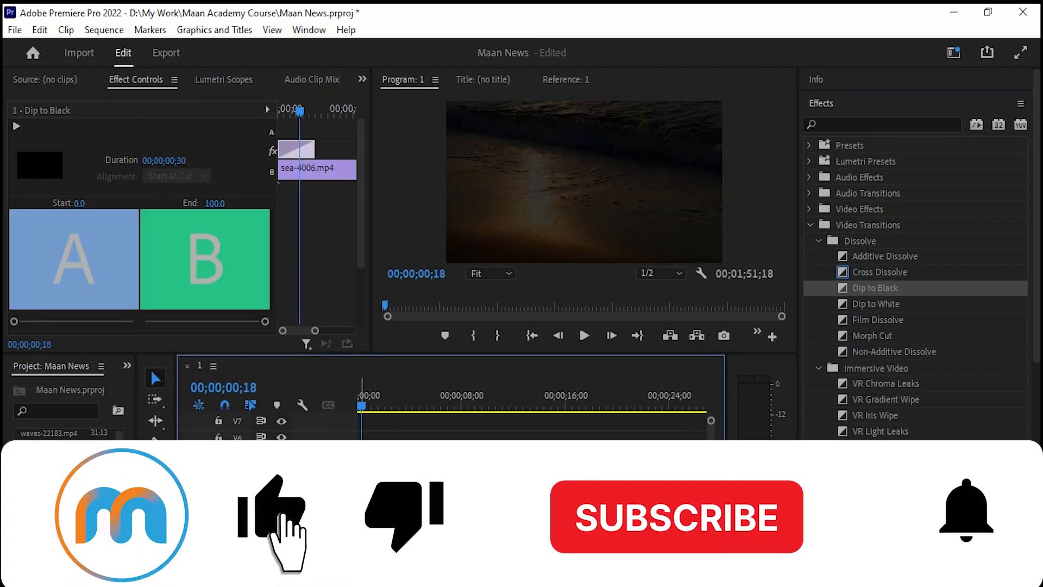
drag(314, 147, 348, 146)
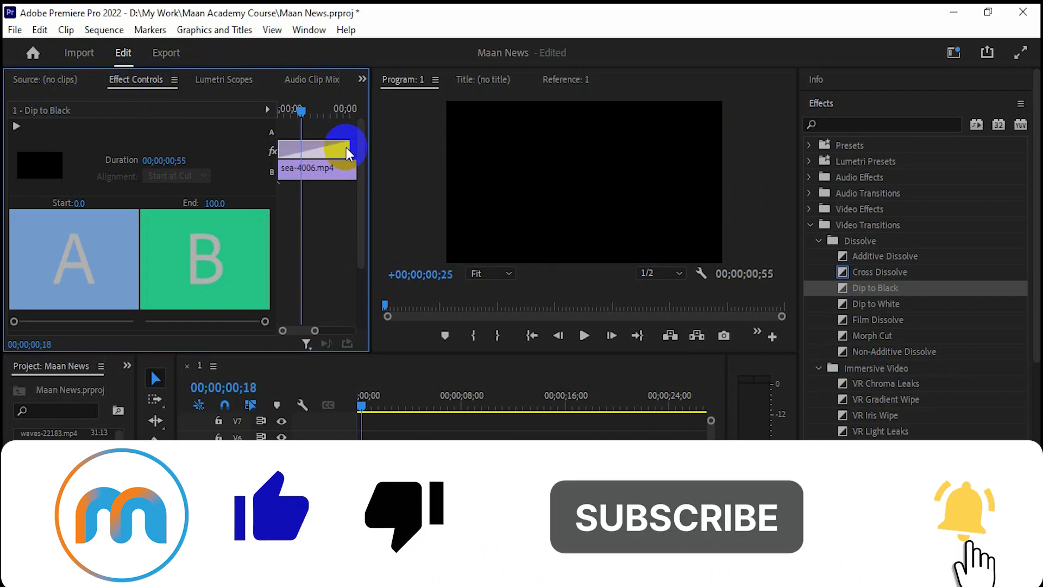
drag(361, 409, 385, 412)
drag(328, 552, 455, 551)
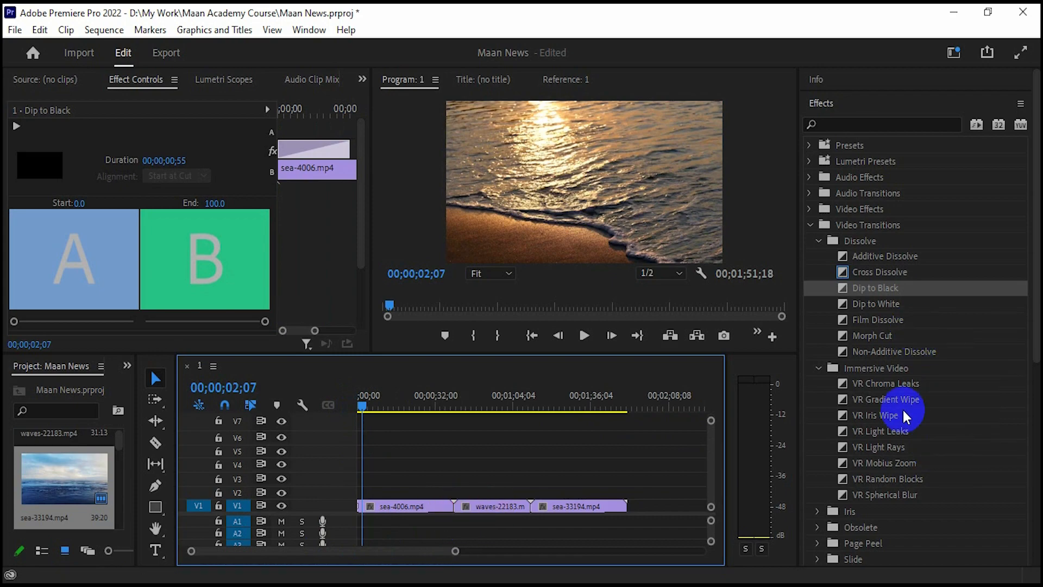
- Drop Obsolete > Cube Spin on the sea-4006/waves-22183 cut, accept the insufficient media warning, and zoom in
scroll(901, 433, down, 2)
click(816, 461)
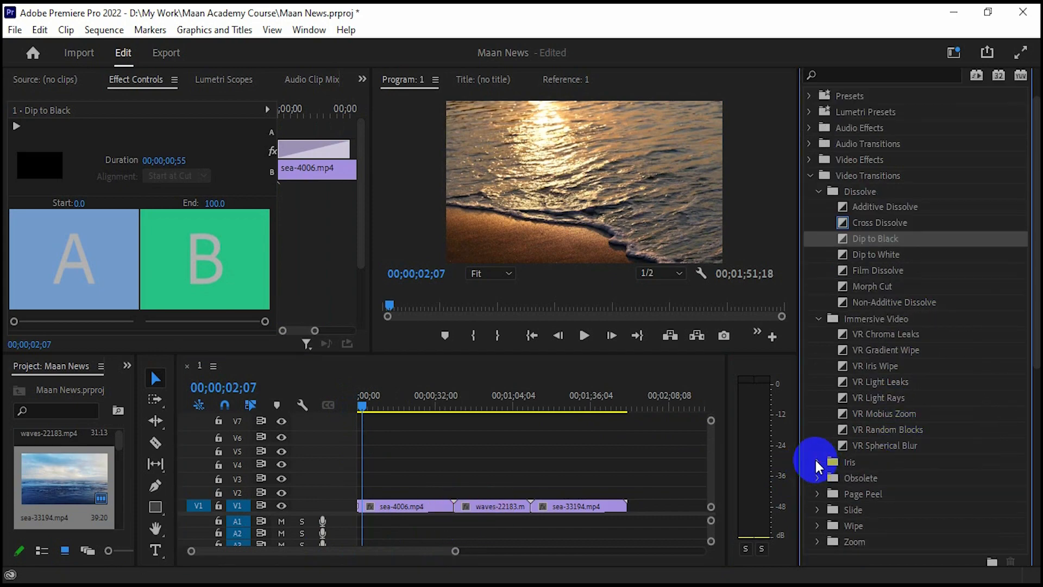
scroll(869, 456, down, 2)
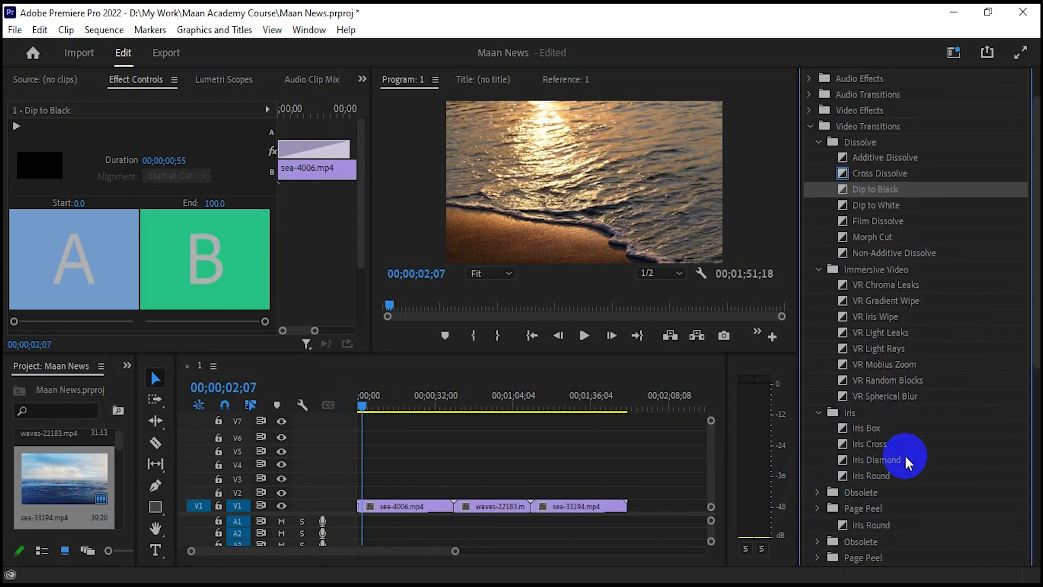
click(816, 490)
scroll(891, 491, down, 2)
drag(873, 458, 454, 508)
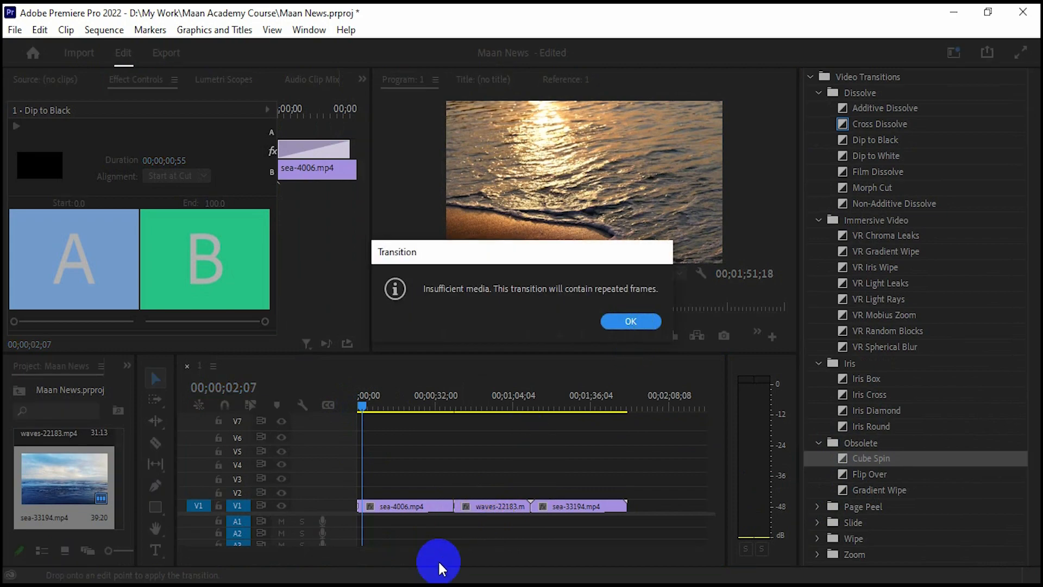
click(619, 326)
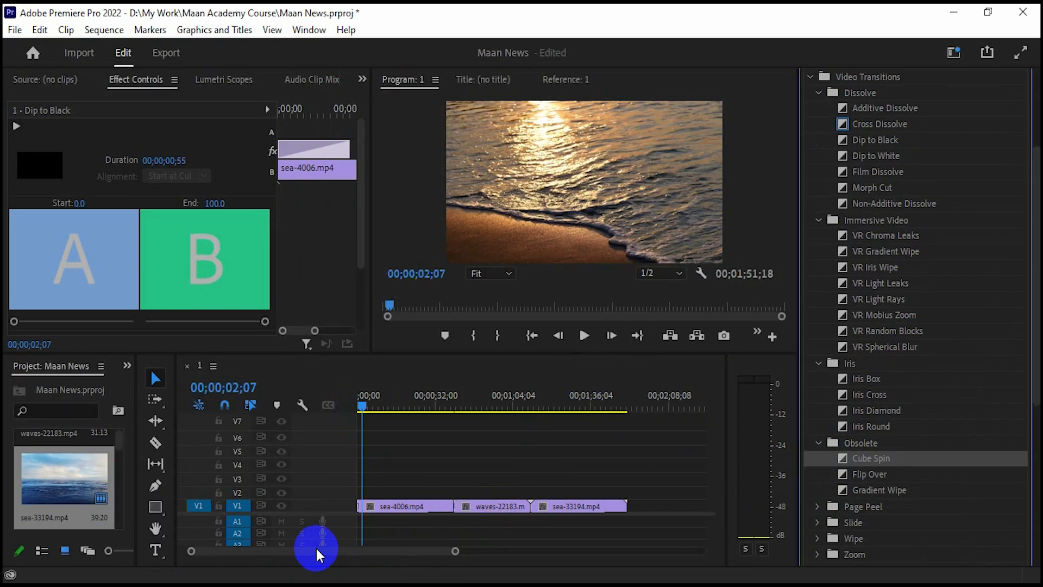
click(450, 552)
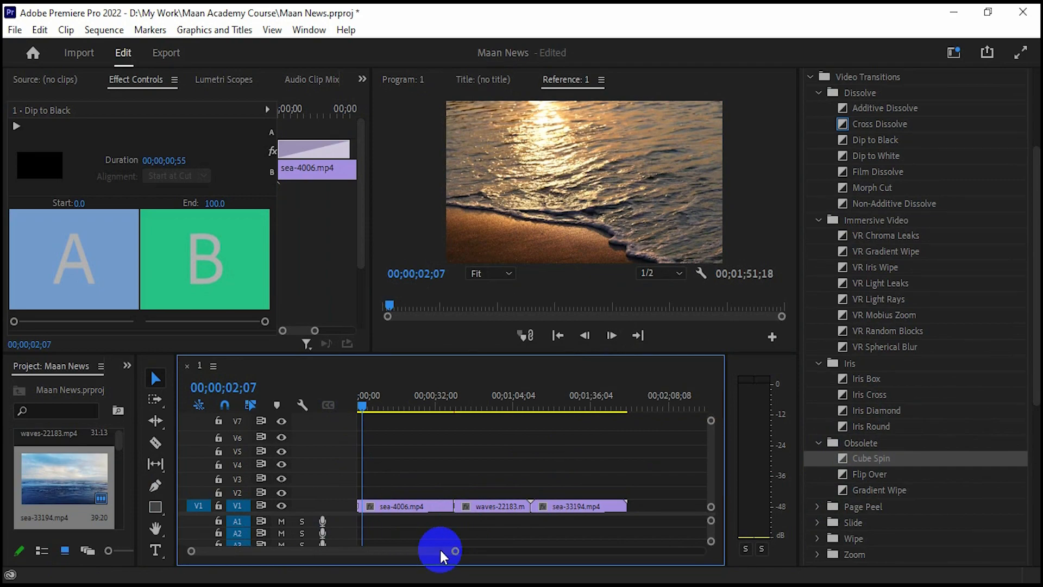
drag(449, 554, 419, 552)
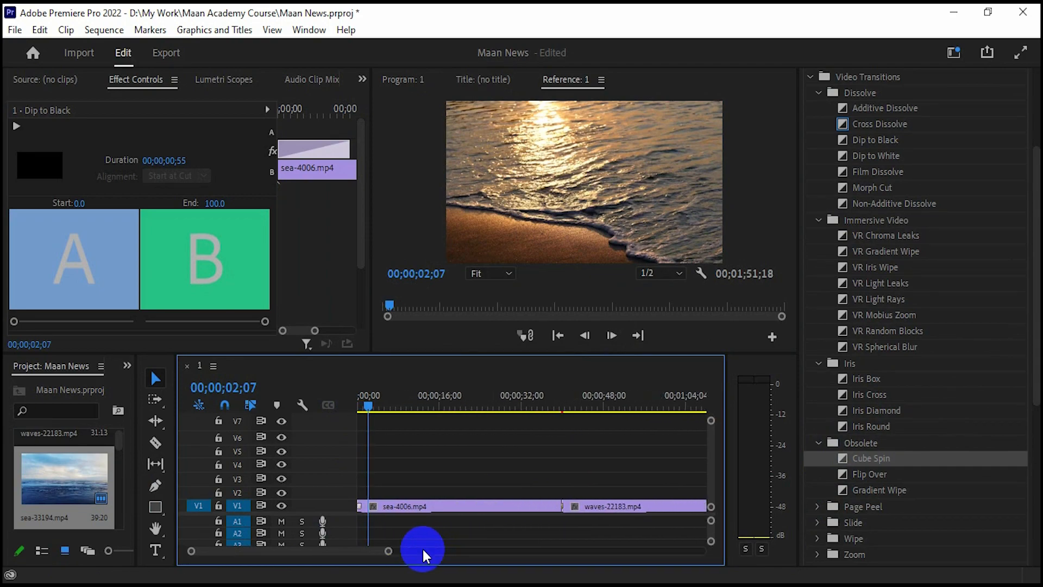
- Lengthen the Cube Spin transition to 00;00;01;03 and play it back
click(564, 506)
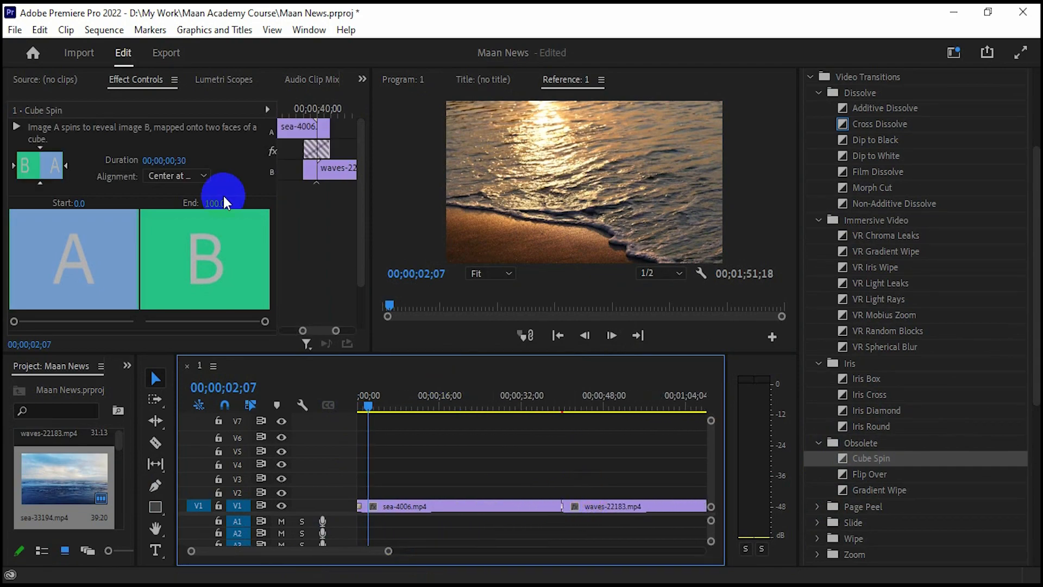
click(329, 138)
drag(356, 145, 357, 145)
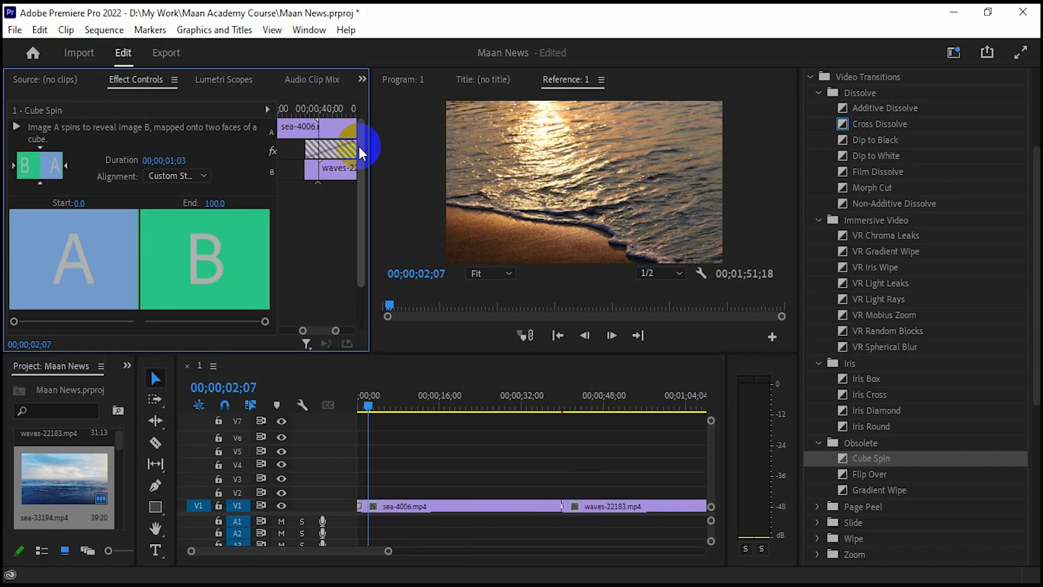
click(543, 407)
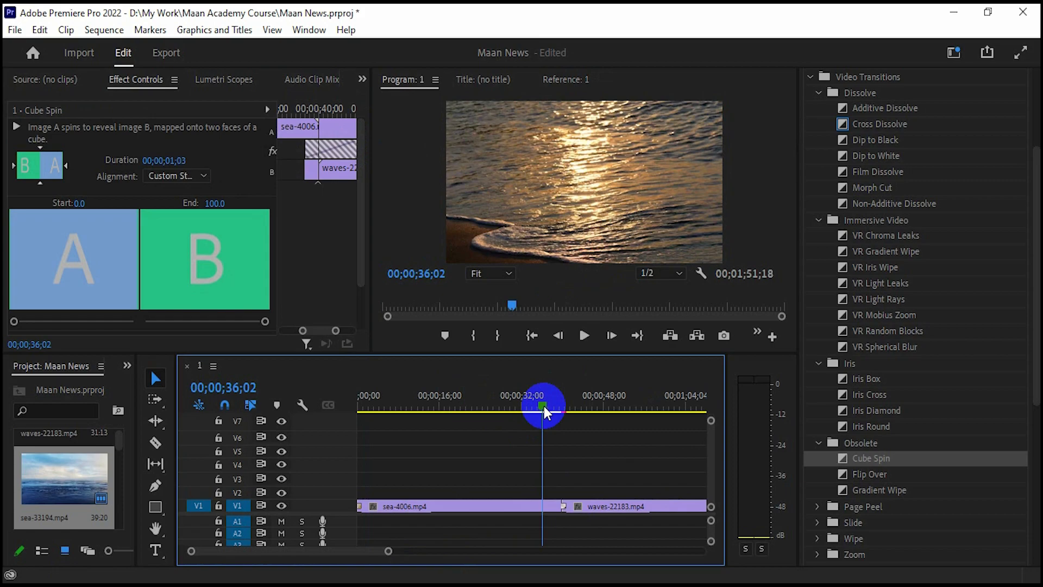
drag(543, 402, 556, 407)
click(585, 344)
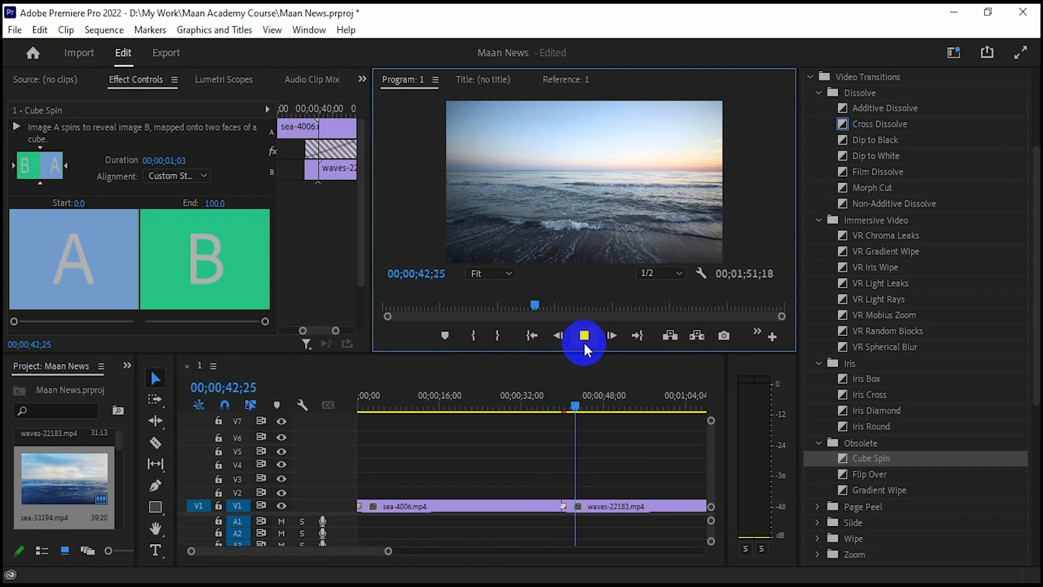
click(584, 341)
- Make Cube Spin spin vertically, replay it, then drop Gradient Wipe on that cut
click(565, 505)
click(57, 170)
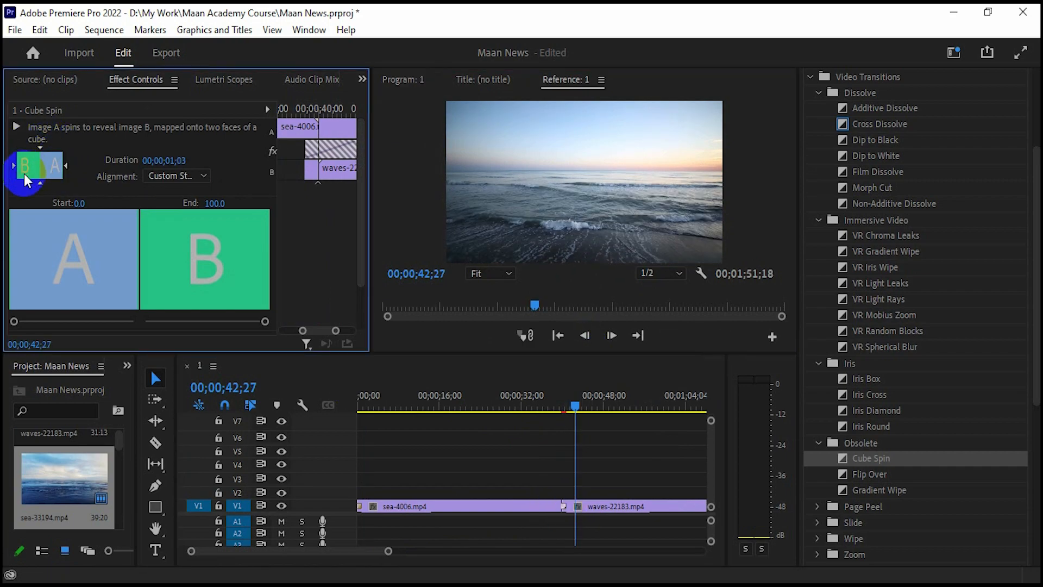
click(38, 182)
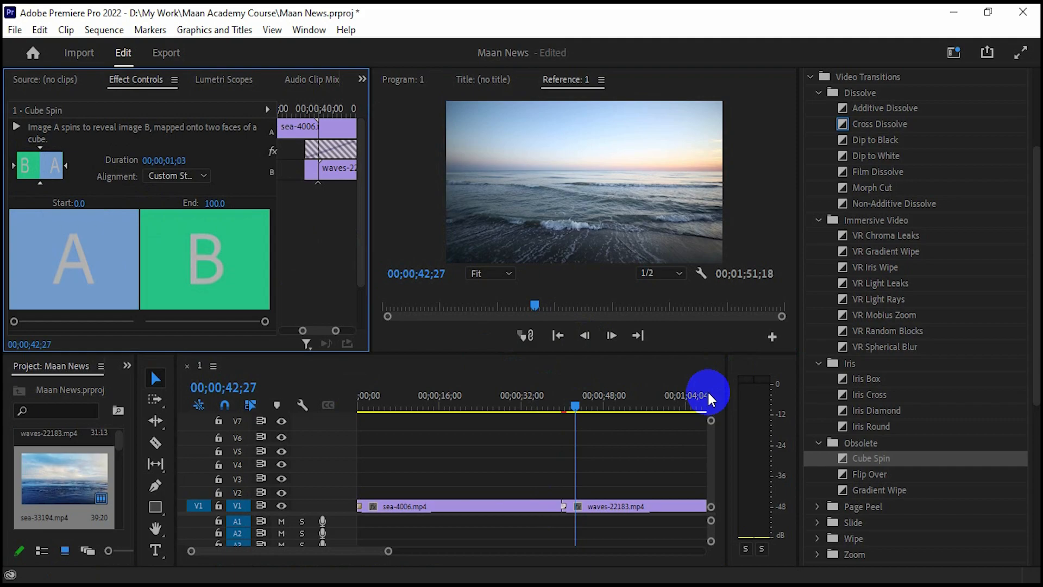
mouse_move(583, 405)
mouse_down()
mouse_move(554, 402)
mouse_move(570, 409)
mouse_up()
click(41, 183)
drag(573, 406, 540, 406)
click(583, 335)
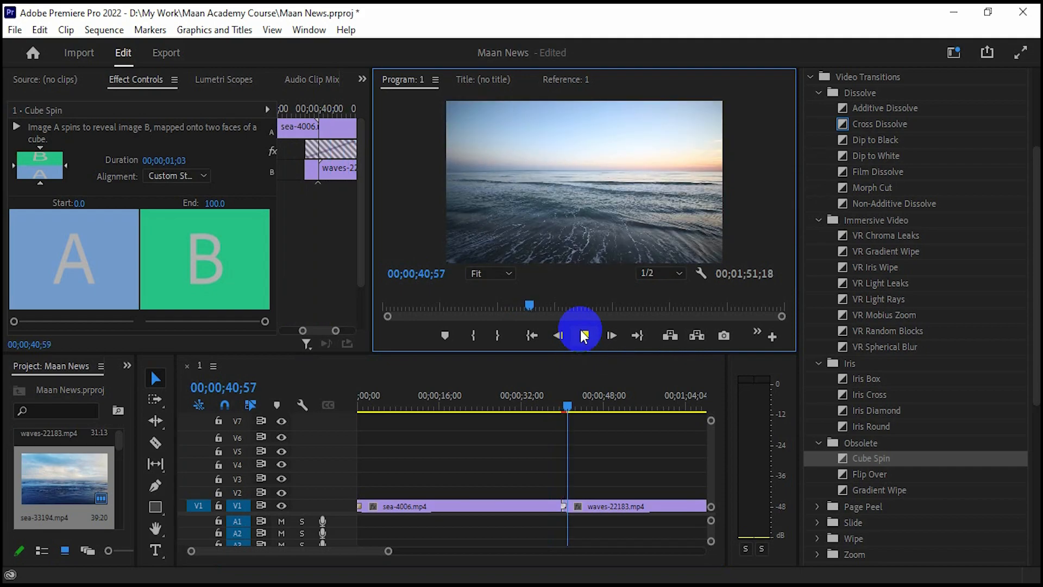
click(582, 336)
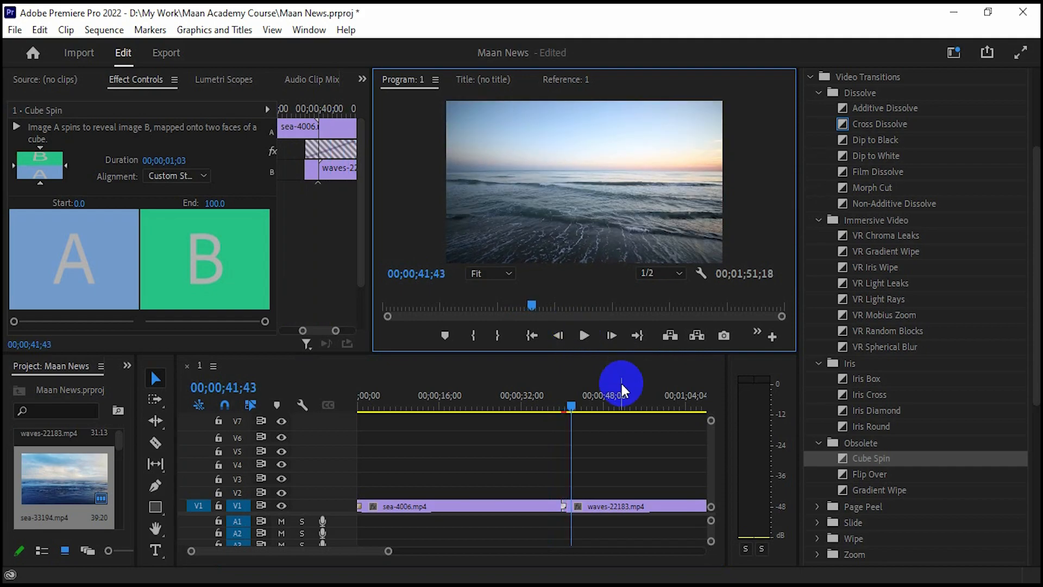
drag(876, 486, 566, 510)
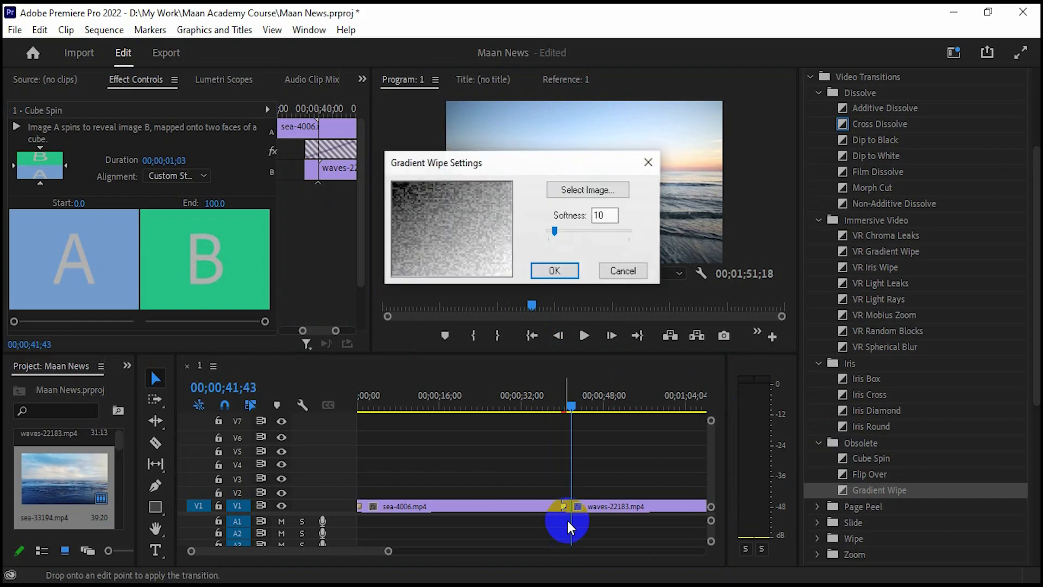
- Accept the Gradient Wipe settings and preview the wipe on the first cut
click(552, 272)
drag(563, 402, 550, 400)
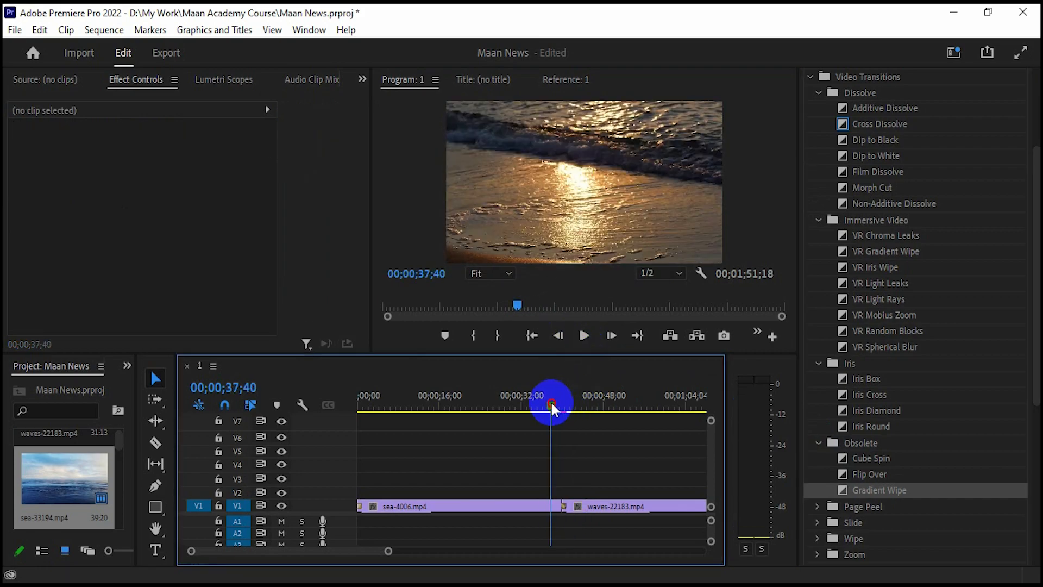
click(584, 336)
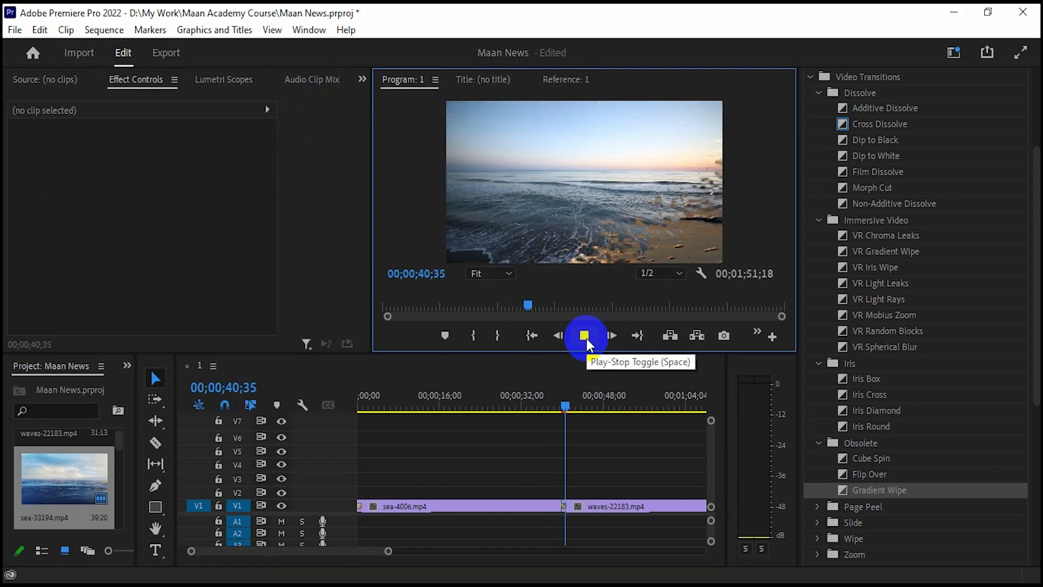
click(586, 337)
- Lengthen Gradient Wipe to about two seconds, turn on Reverse, and replay it
click(563, 508)
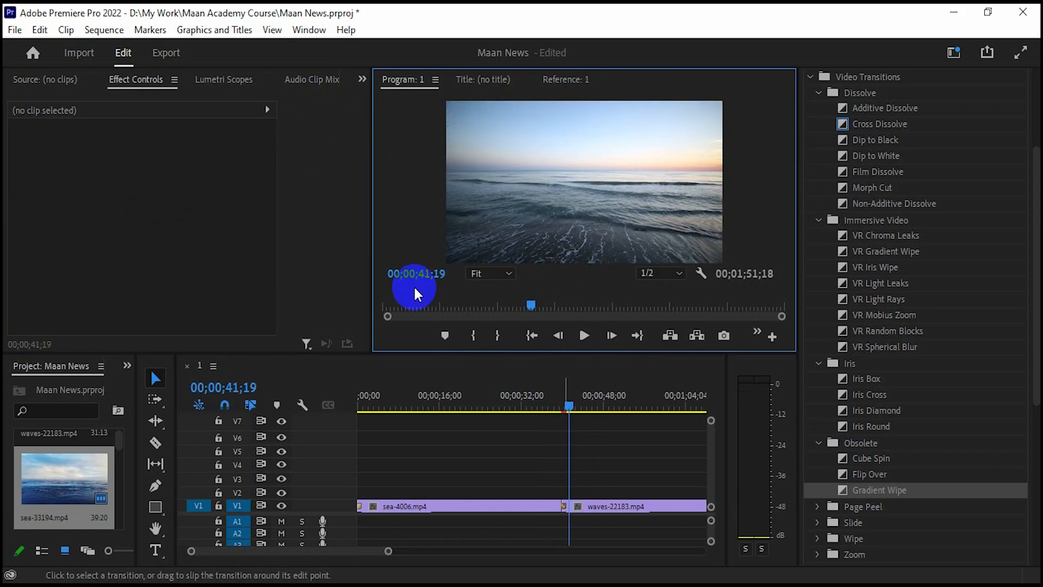
drag(325, 147, 358, 154)
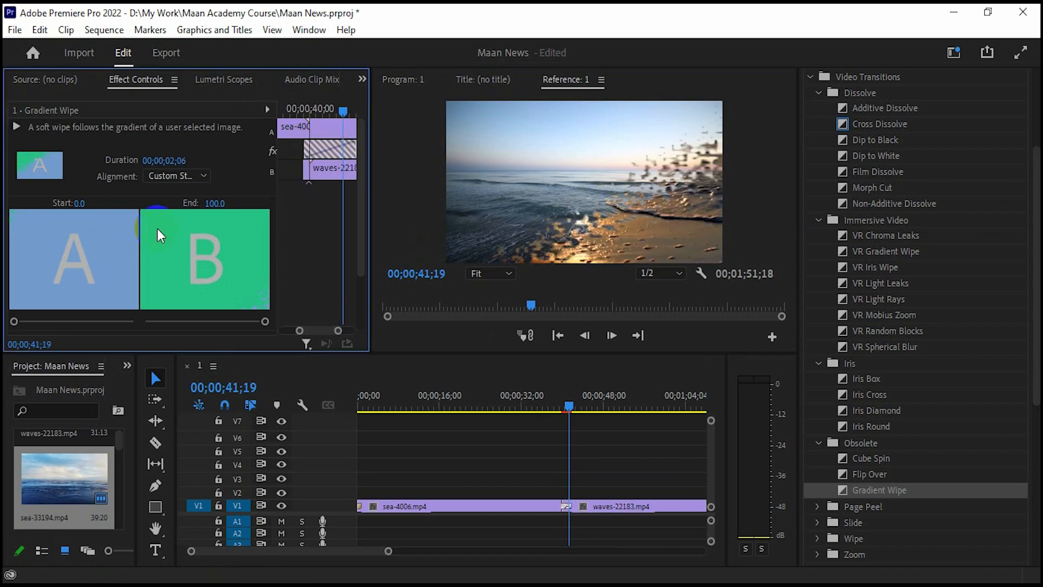
drag(363, 248, 357, 301)
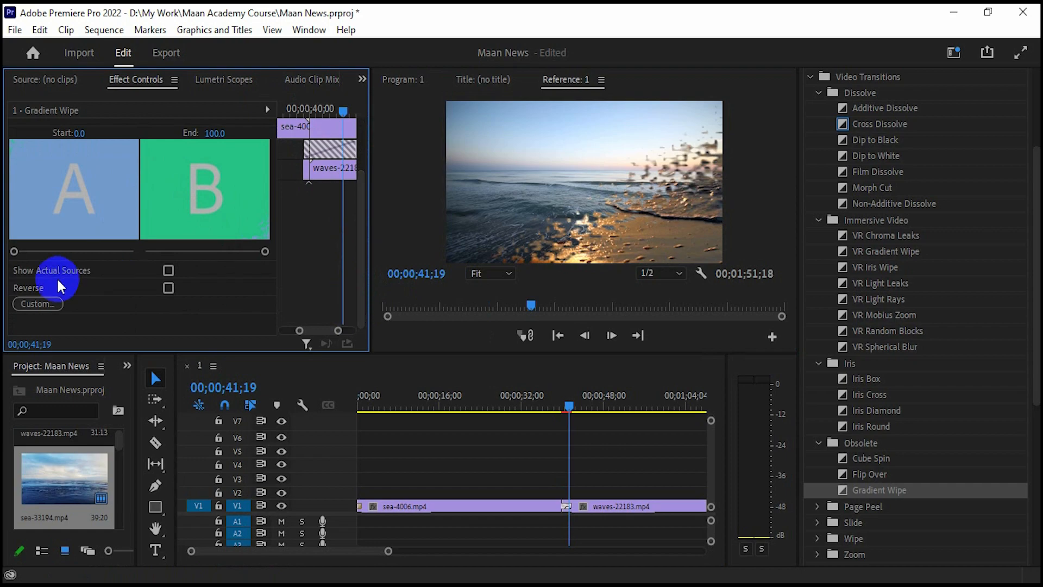
click(169, 288)
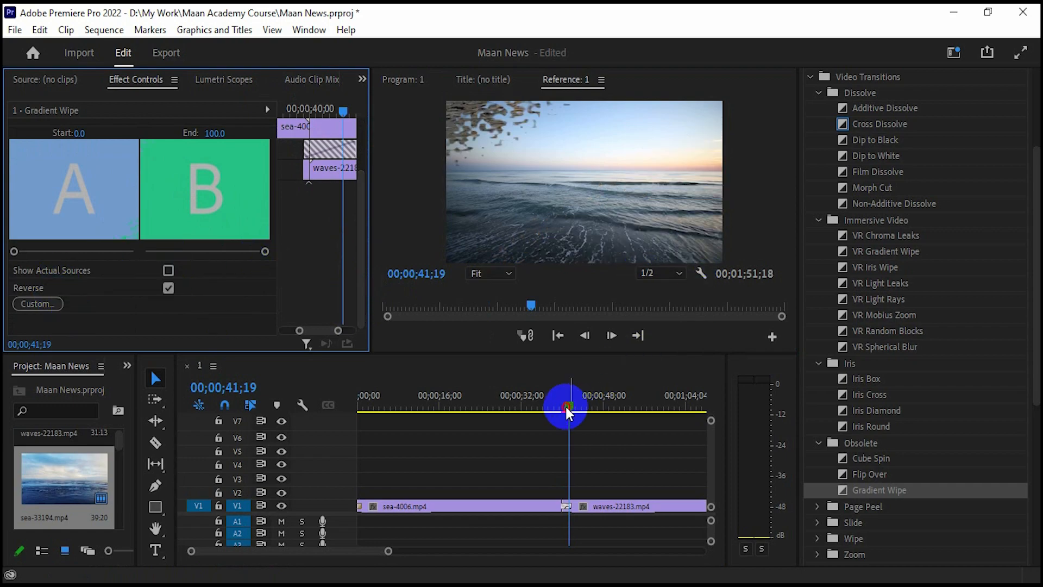
drag(565, 406, 551, 406)
click(587, 338)
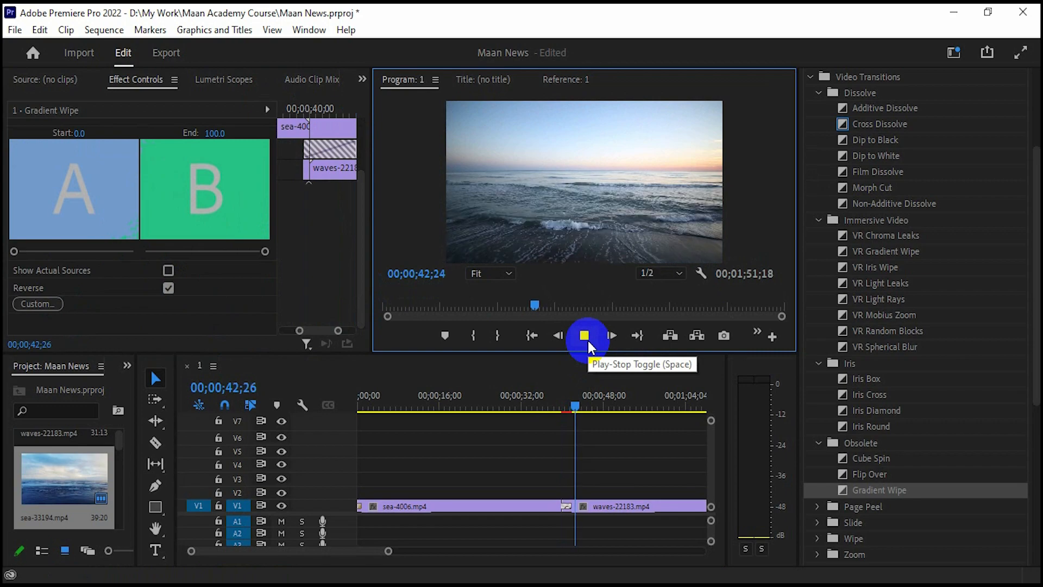
click(585, 335)
- Zoom out to show all three clips and expand the Wipe transitions down to Paint Splatter
scroll(918, 465, down, 2)
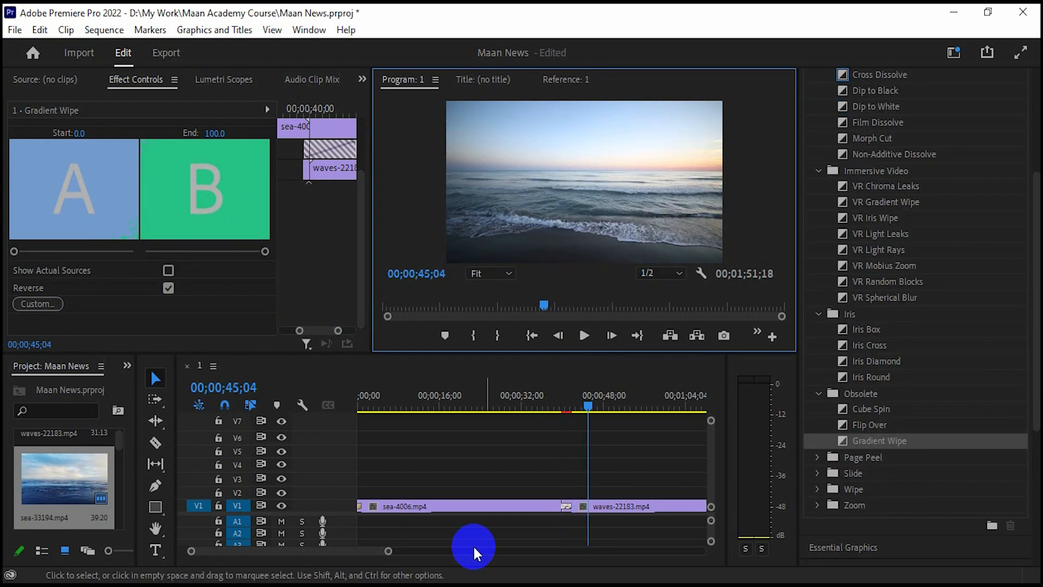
drag(391, 551, 482, 551)
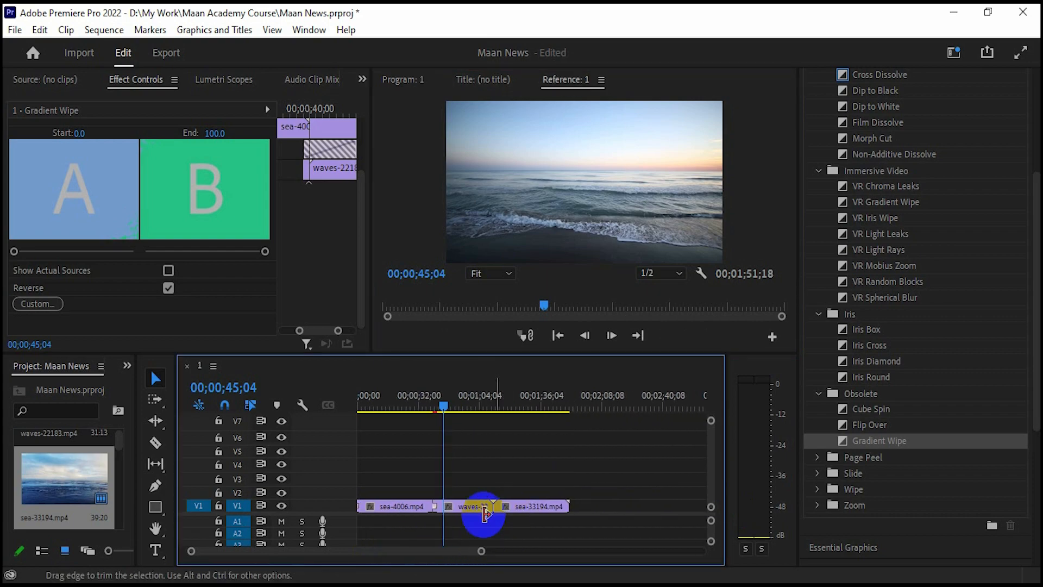
scroll(867, 441, down, 2)
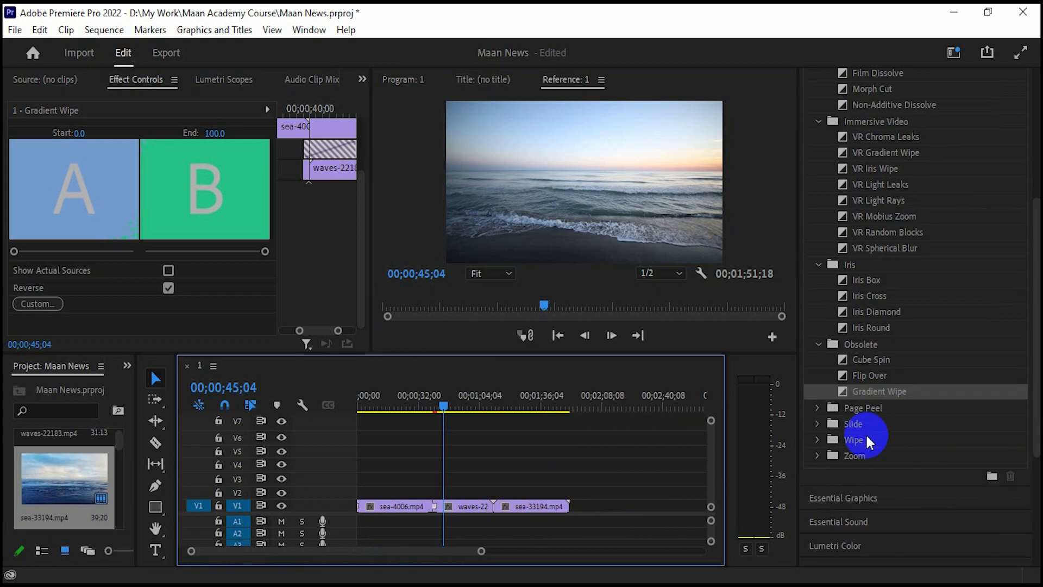
click(817, 439)
scroll(943, 468, down, 2)
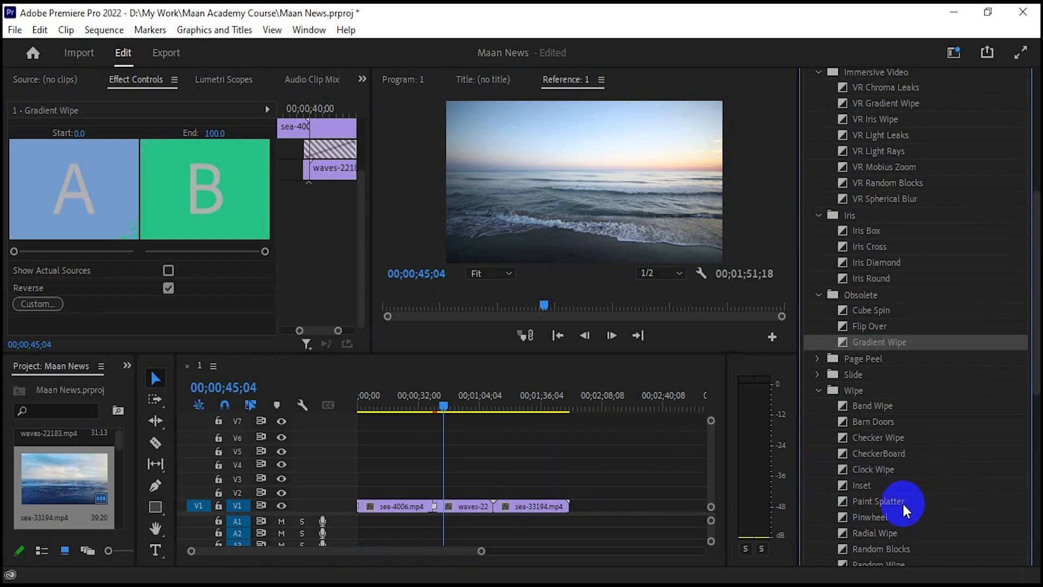
drag(903, 504, 701, 505)
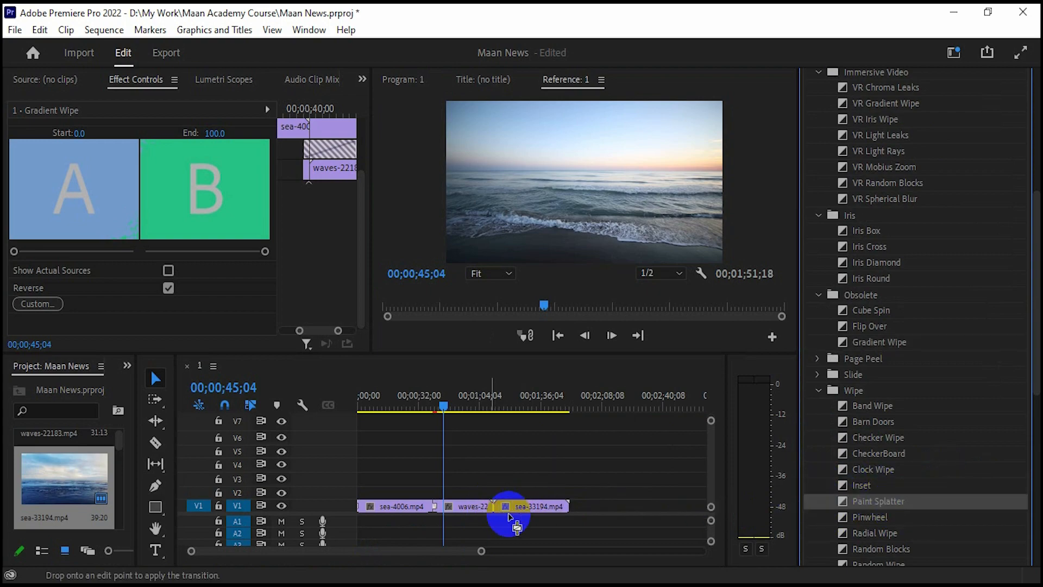
- Drop Paint Splatter on the waves-22183/sea-33194 cut and zoom in on it
drag(511, 517, 508, 506)
click(628, 321)
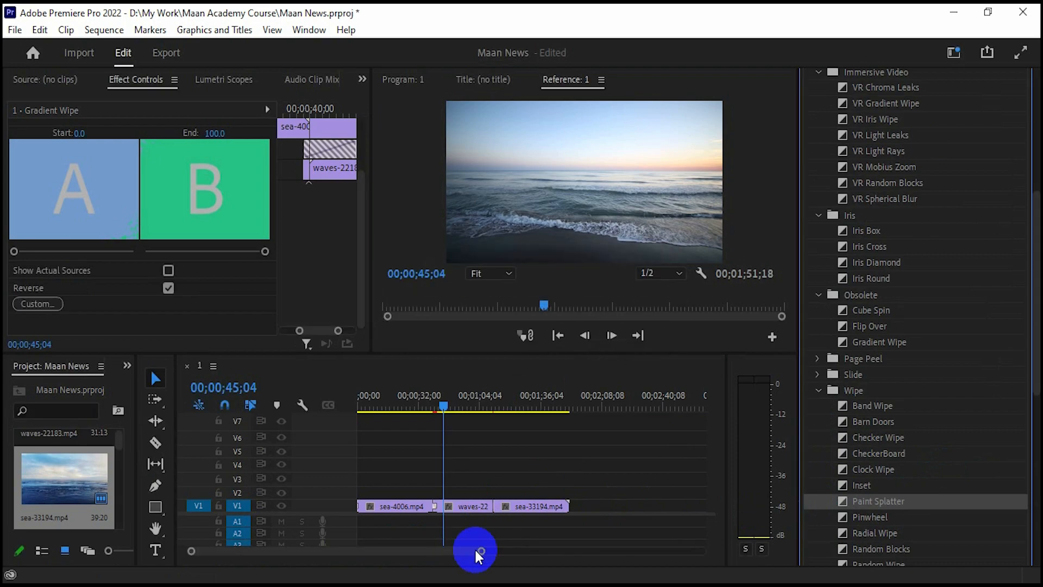
drag(476, 550, 331, 552)
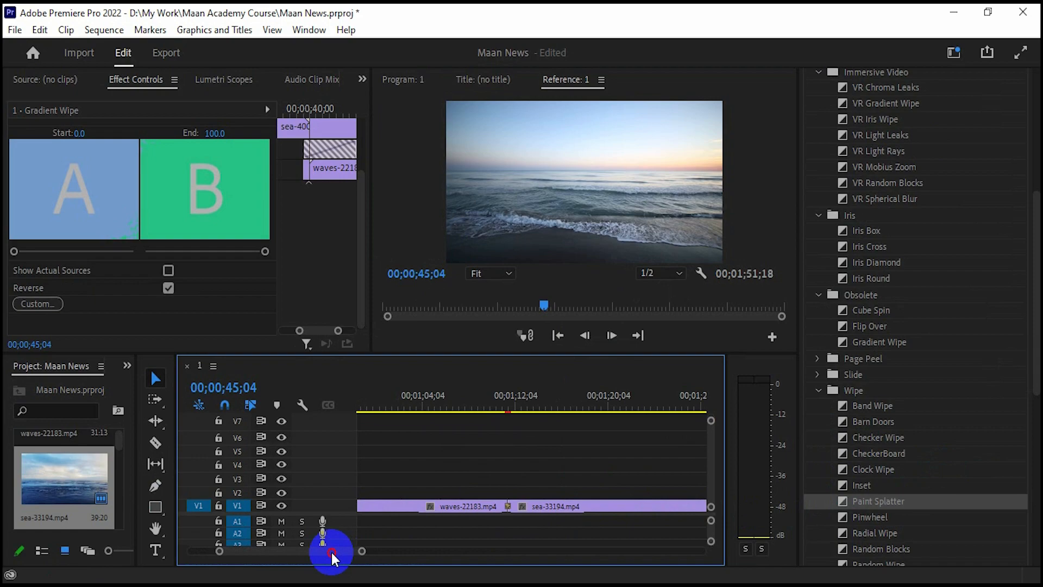
- Lengthen Paint Splatter to 00;00;01;09, preview it, then replace it with Checker Wipe
click(509, 508)
click(348, 172)
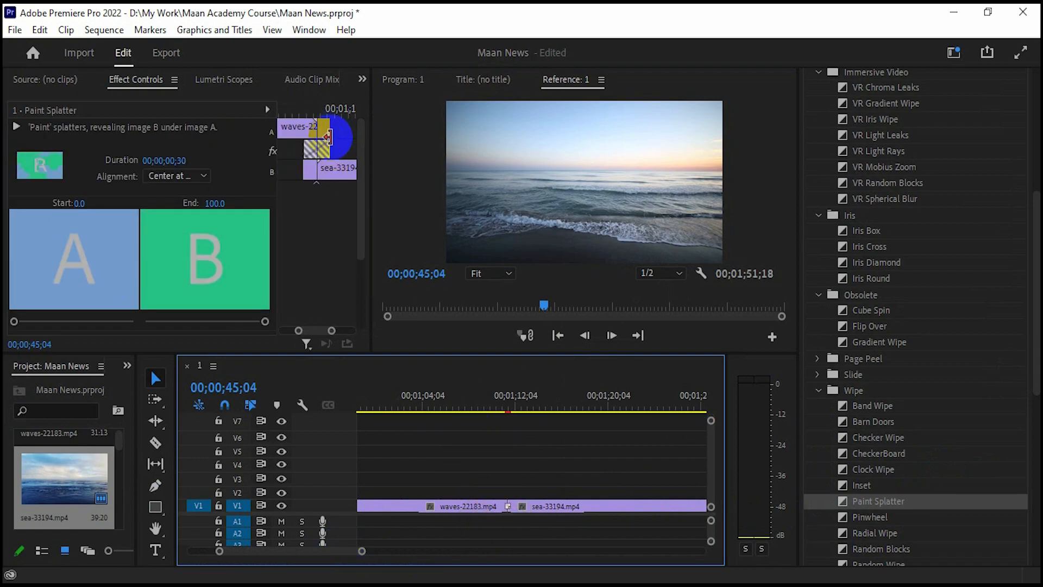
click(329, 146)
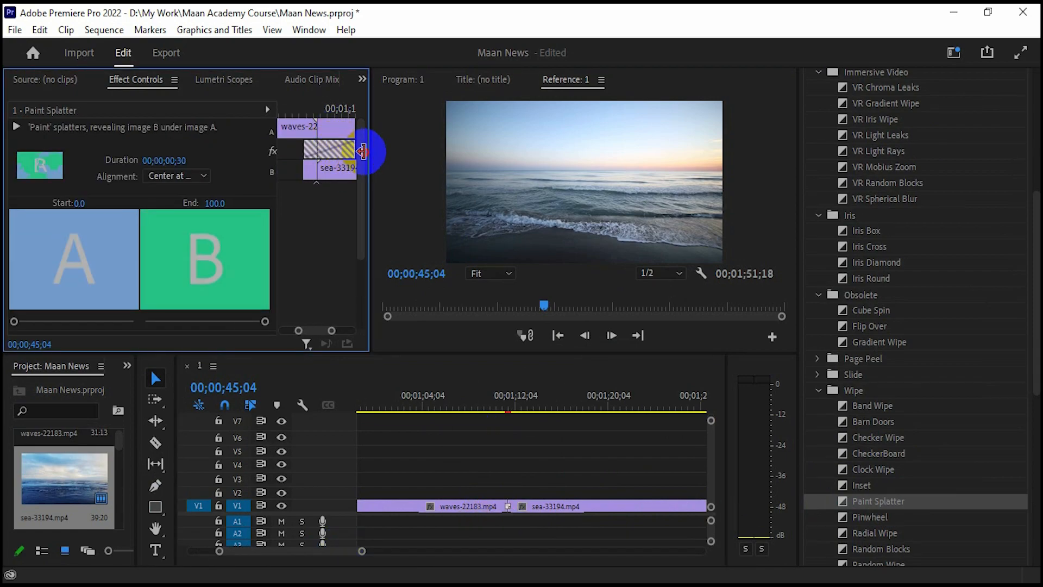
drag(362, 151, 456, 207)
drag(494, 401, 502, 406)
click(584, 337)
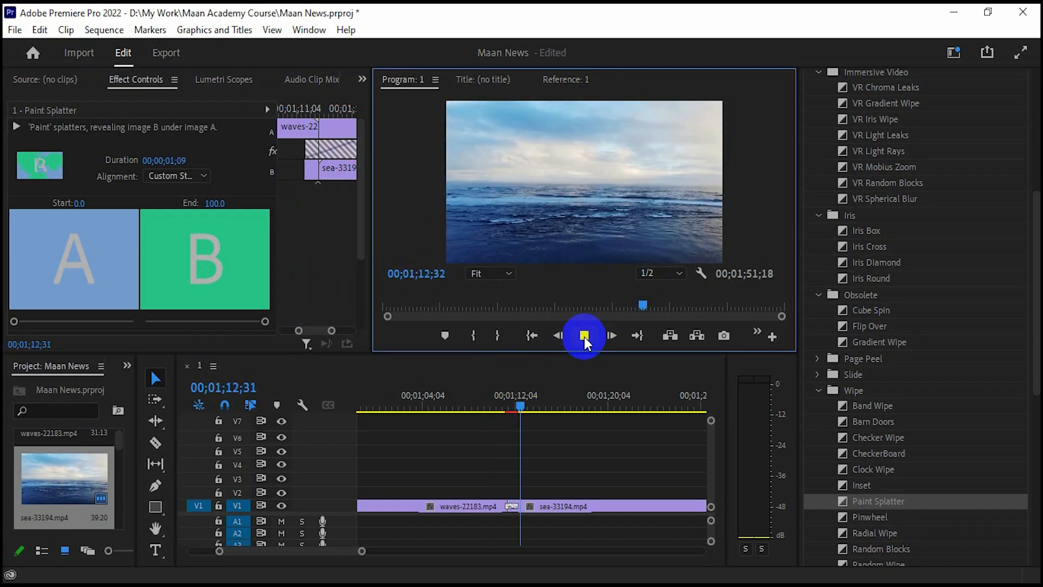
click(585, 337)
drag(904, 439, 517, 507)
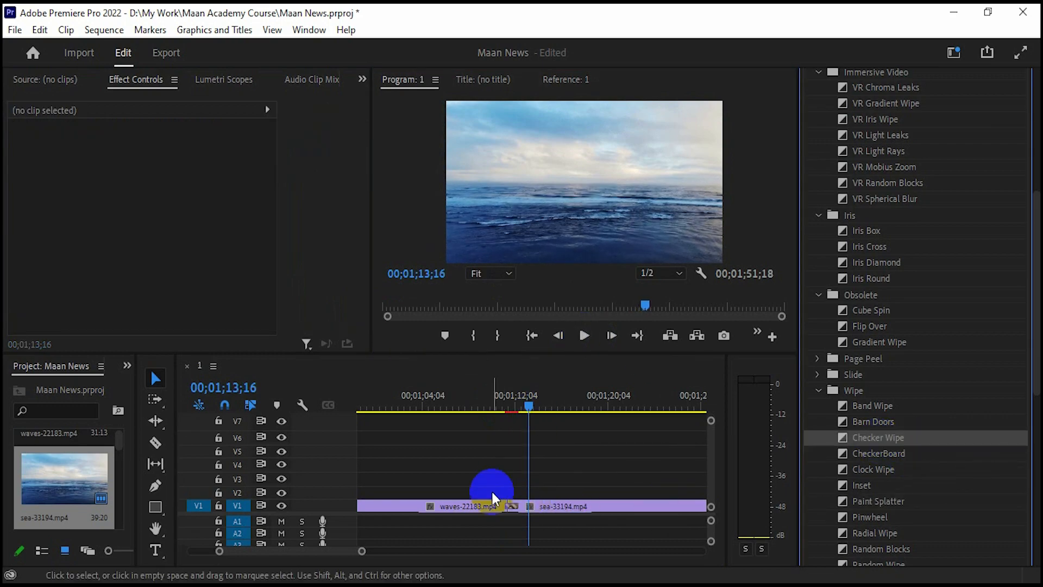
- Preview Checker Wipe, then swap in Inset on the same cut and play it
drag(527, 404, 495, 405)
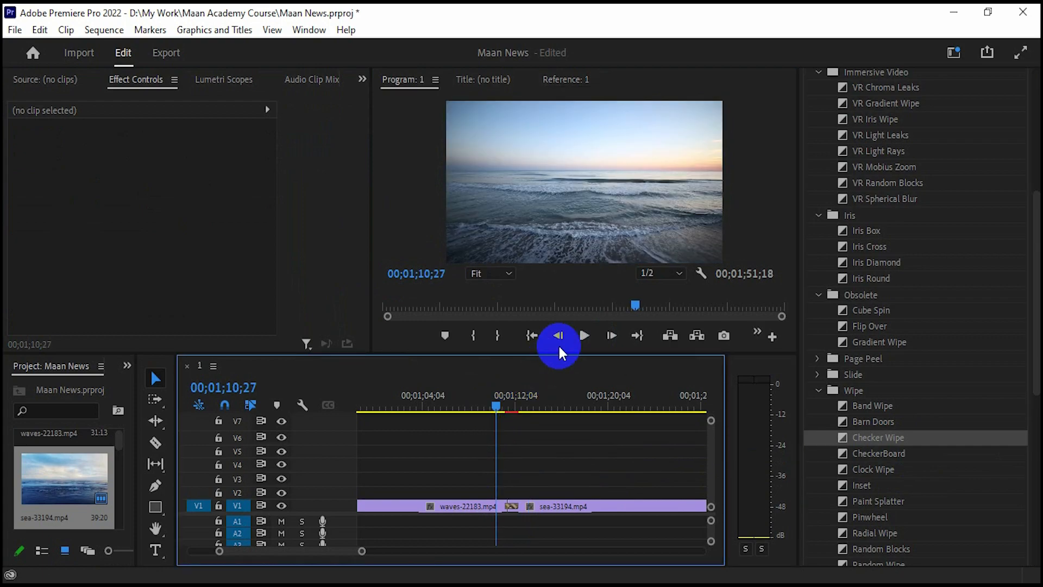
click(584, 335)
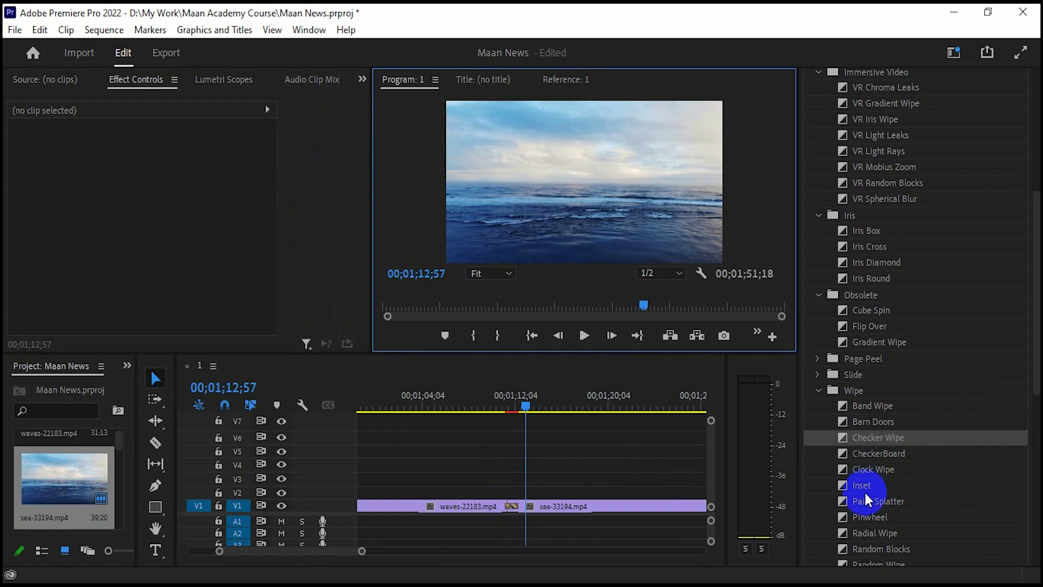
drag(864, 495, 491, 407)
click(584, 335)
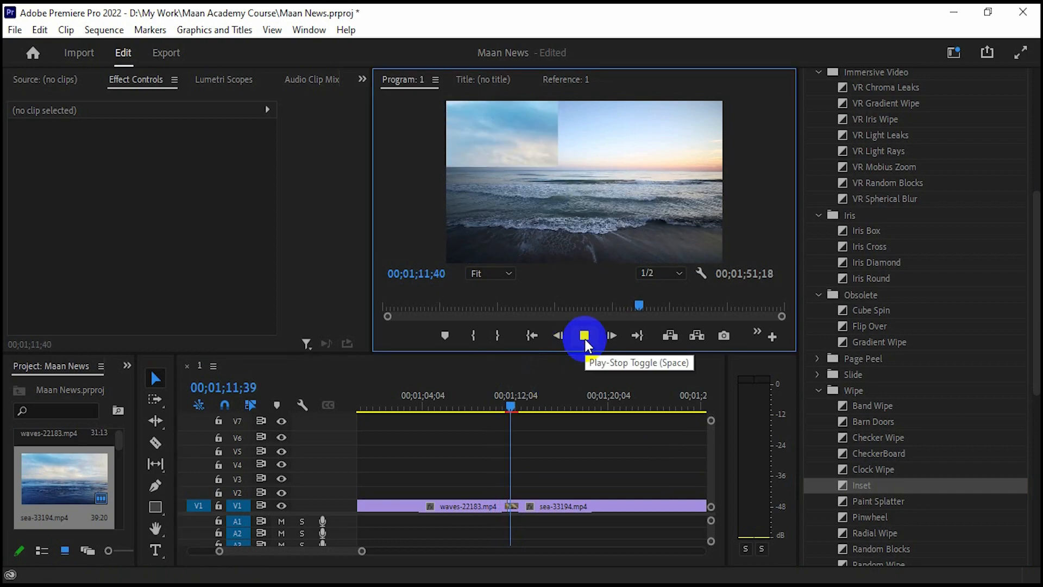
click(585, 336)
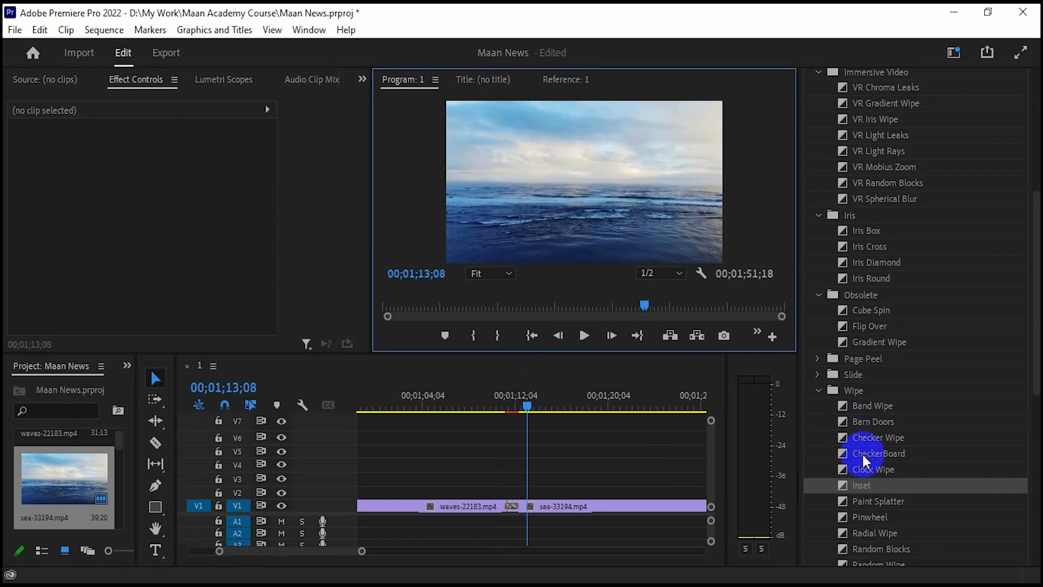
- Replace Inset with Pinwheel on the waves-22183/sea-33194 cut and preview it
scroll(884, 514, down, 1)
drag(886, 468, 512, 507)
click(472, 406)
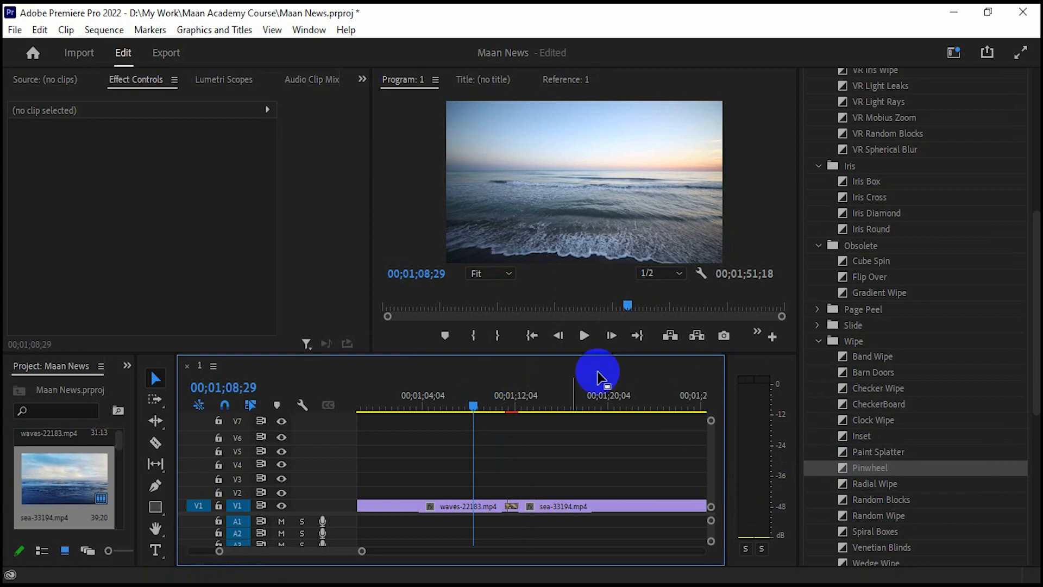
drag(470, 408, 494, 411)
click(584, 336)
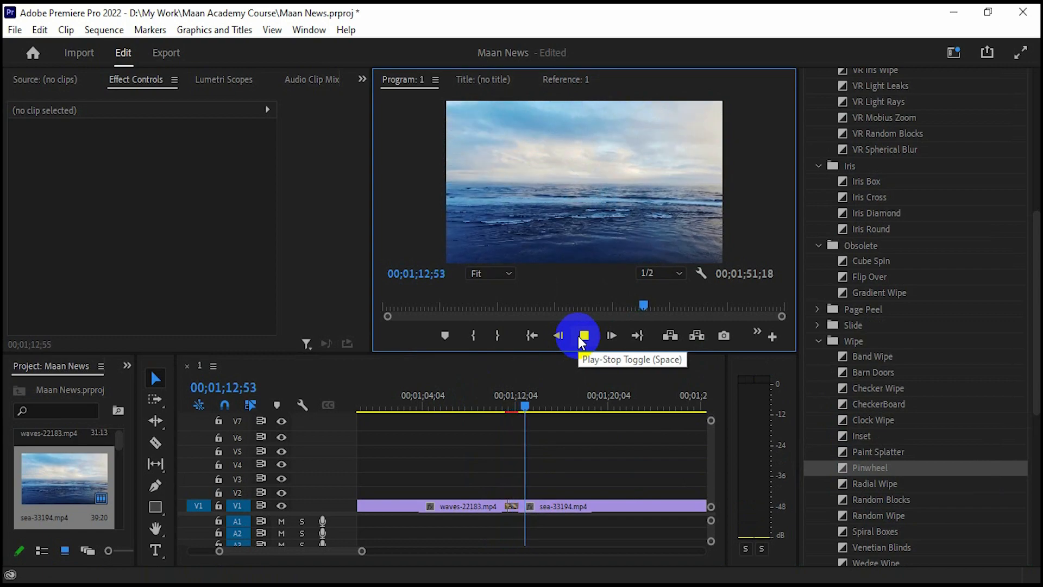
click(584, 336)
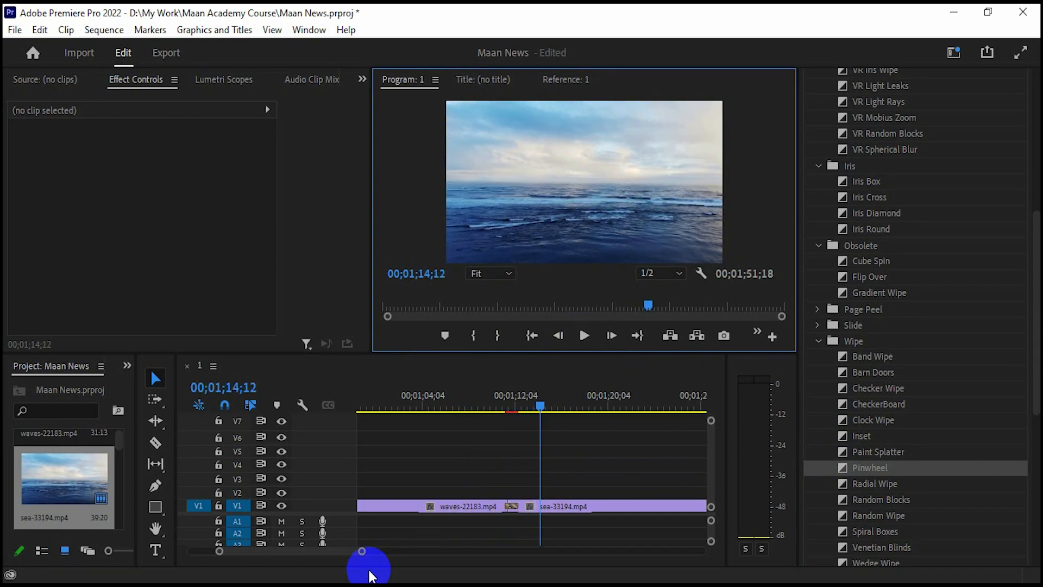
drag(362, 551, 502, 559)
- Place a Wipe transition at the end of sea-33194.mp4
drag(445, 408, 487, 416)
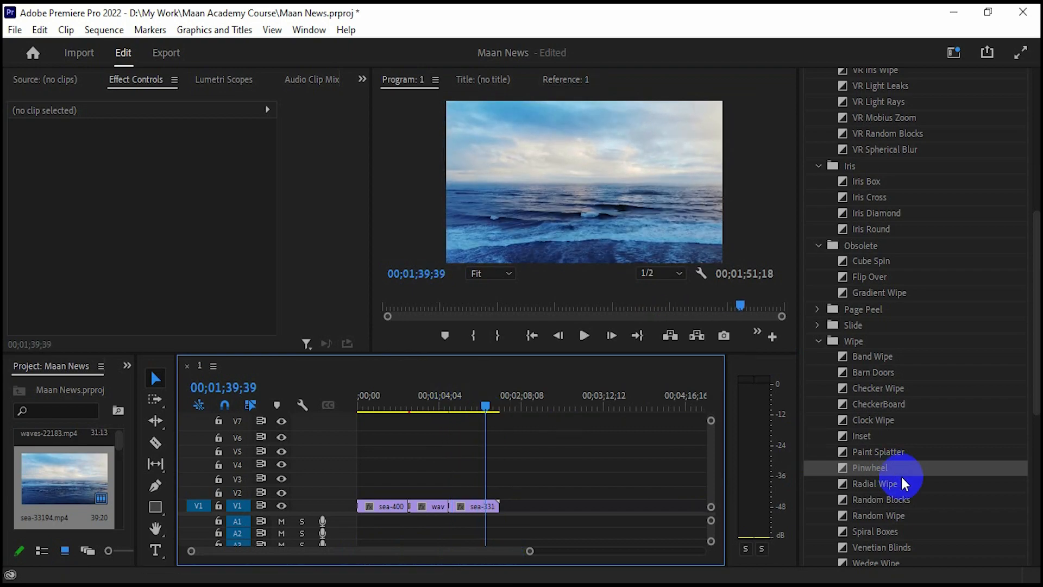
scroll(911, 482, down, 3)
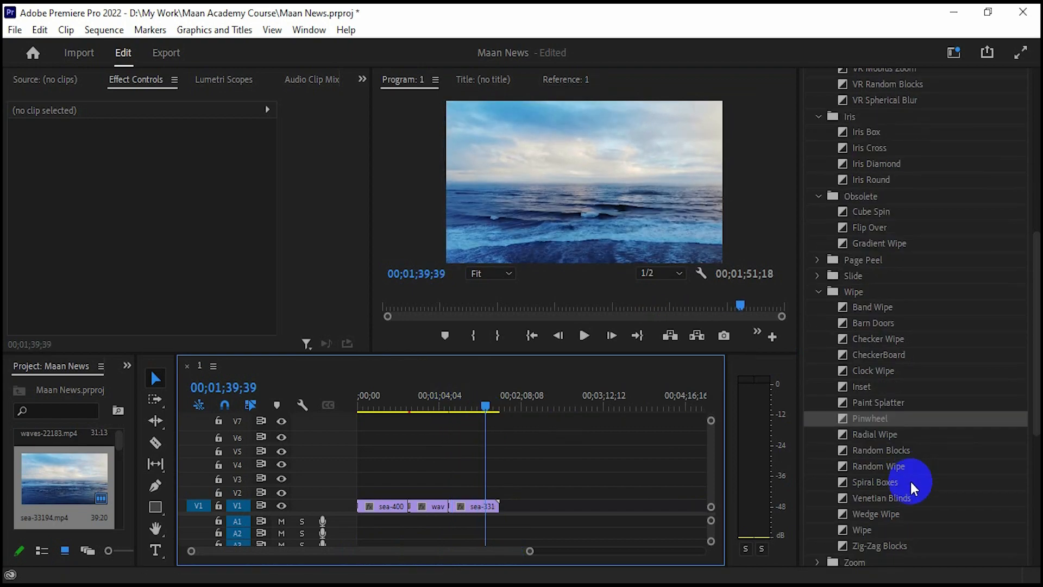
click(862, 532)
drag(862, 530, 489, 507)
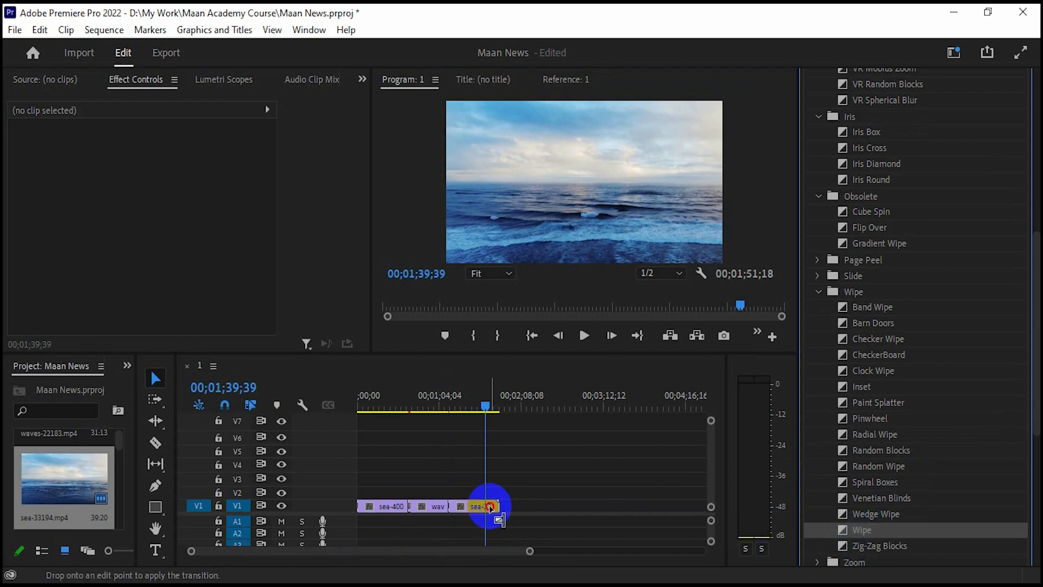
- Lengthen the ending Wipe to 00;00;01;44 and play it back
drag(519, 550, 454, 544)
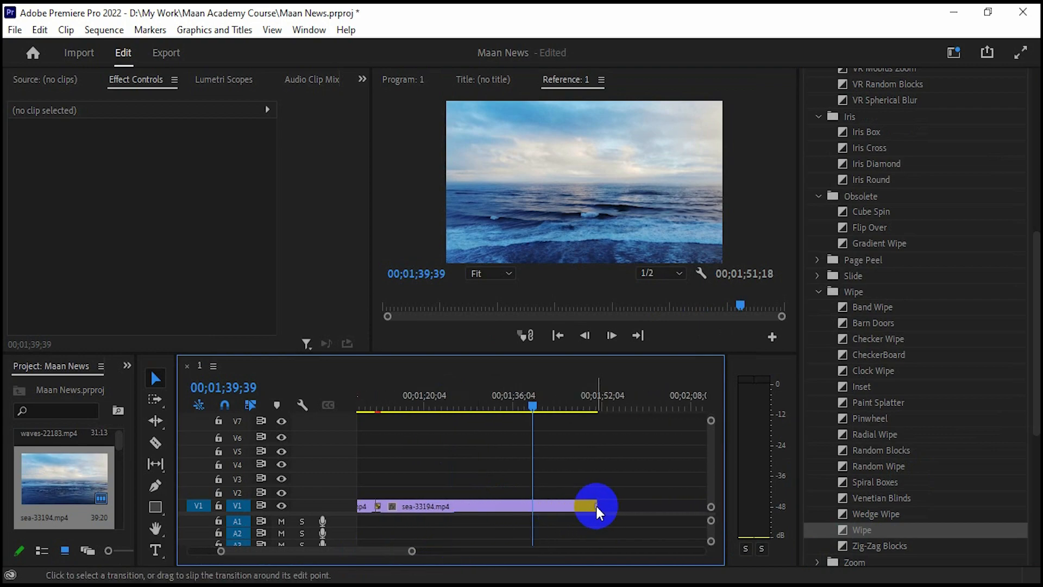
click(596, 503)
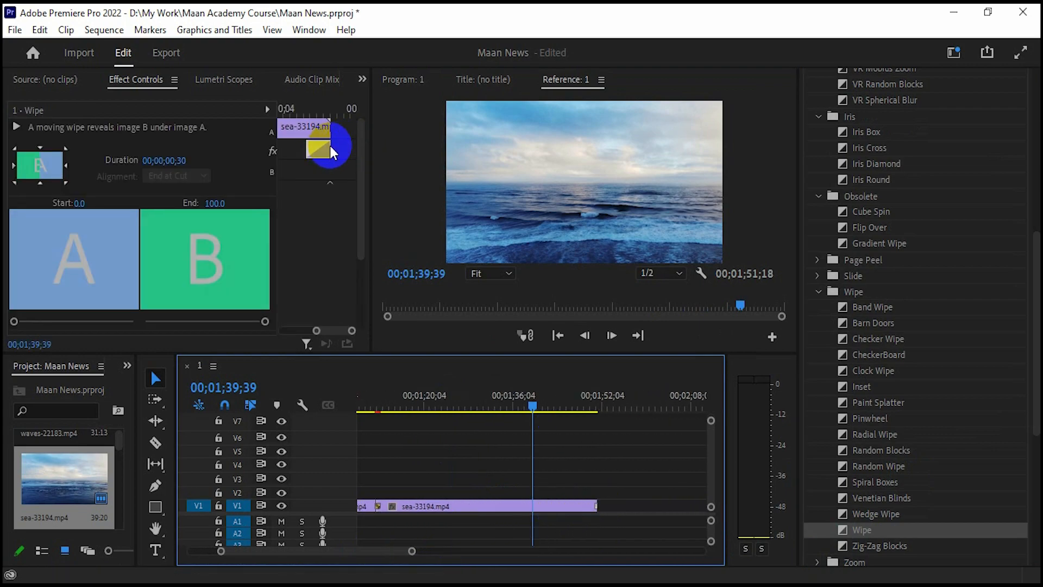
drag(305, 146, 297, 146)
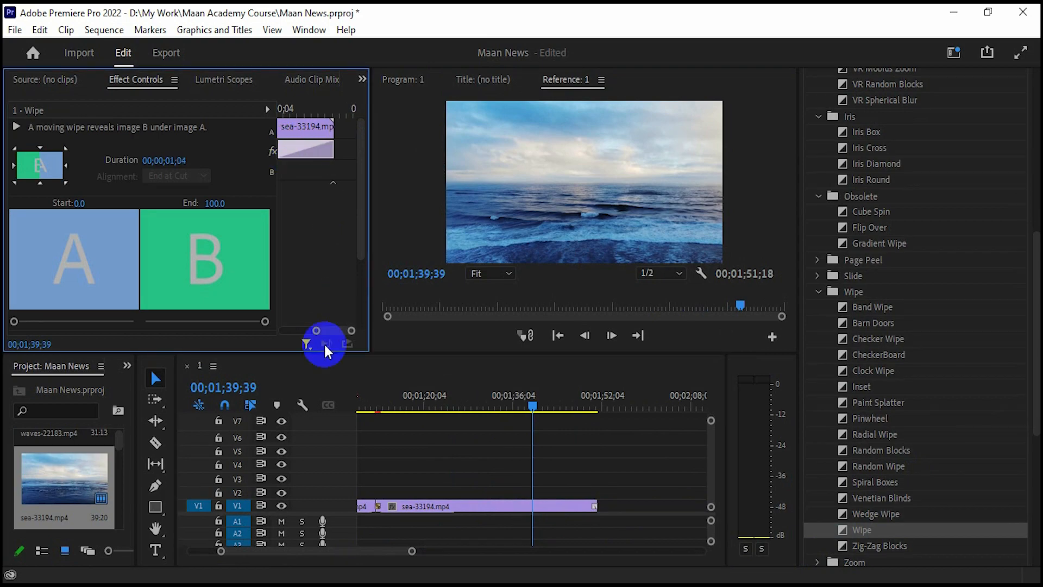
drag(314, 331, 309, 331)
click(313, 142)
drag(307, 143, 433, 280)
click(583, 335)
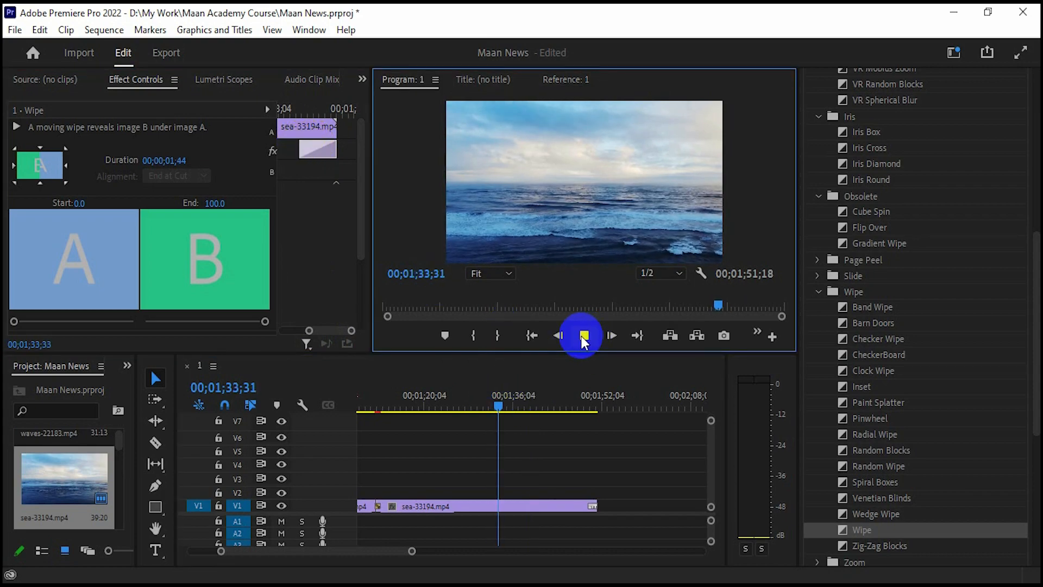
- Set the Wipe to start from the bottom edge and scrub through to check it
click(591, 508)
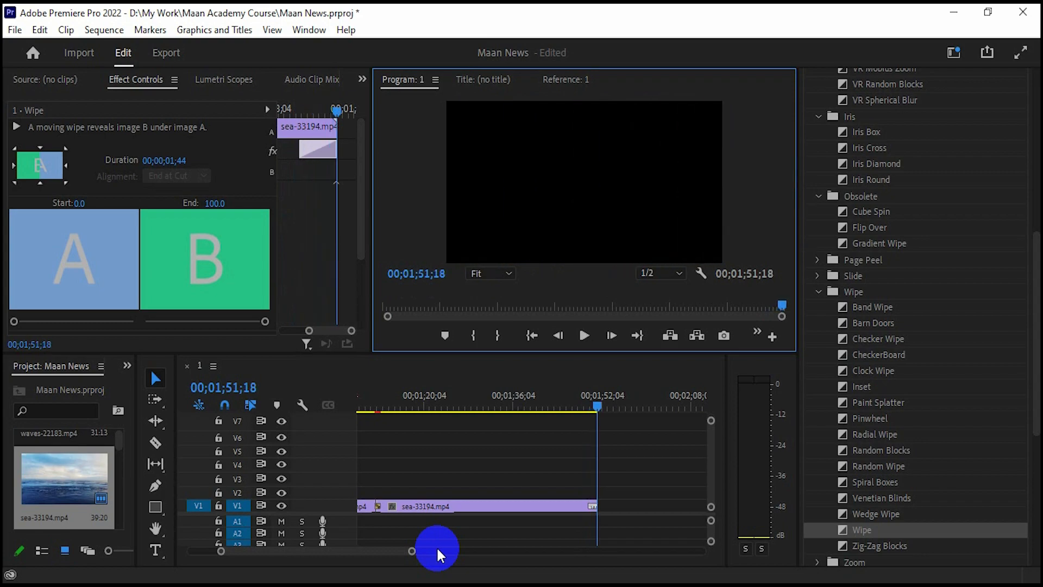
click(592, 507)
click(65, 166)
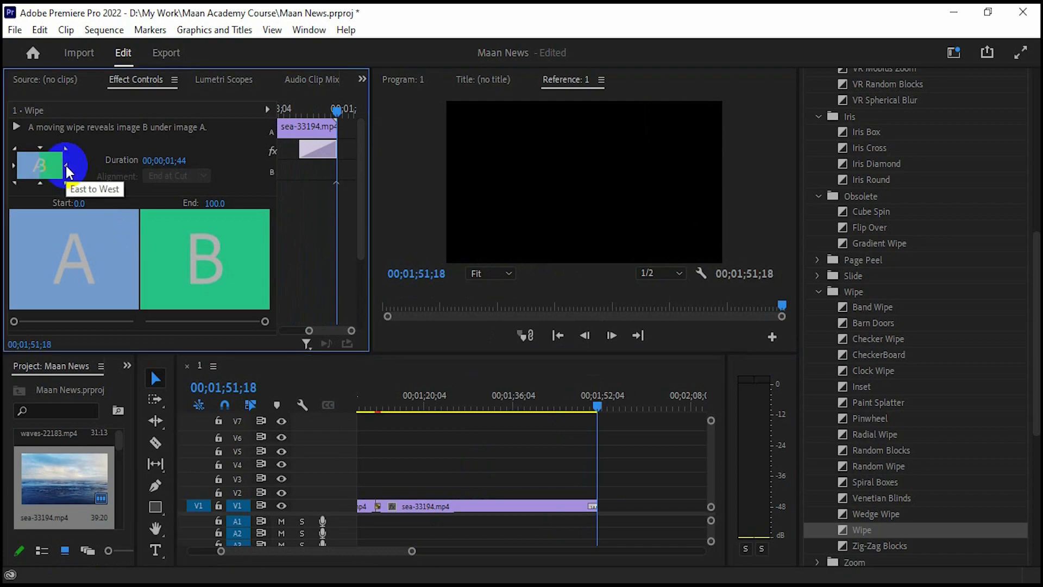
click(575, 372)
drag(591, 408, 585, 408)
click(41, 183)
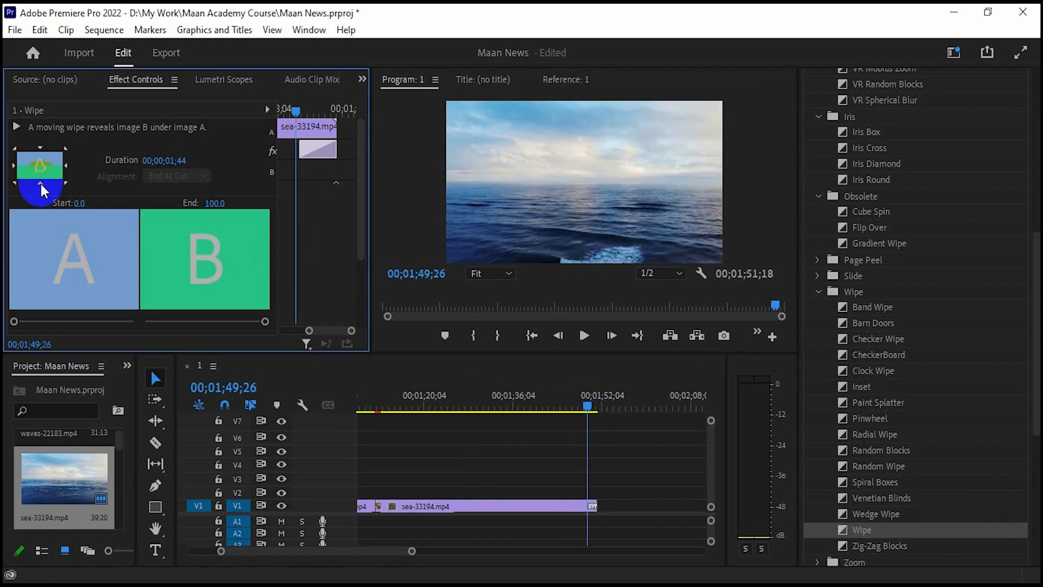
drag(578, 404, 288, 412)
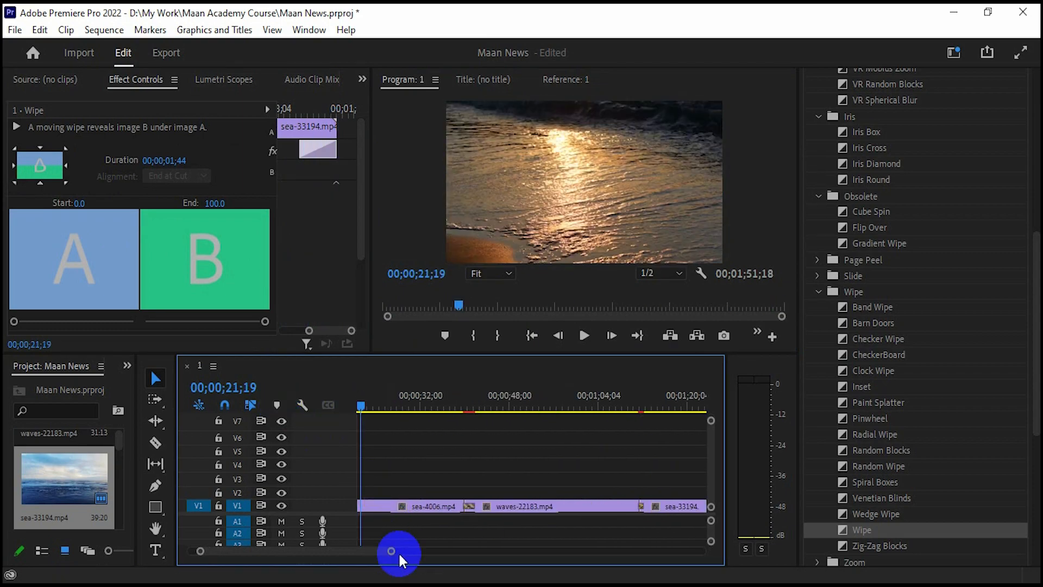
- Put Venetian Blinds at the end of sea-33194.mp4 and play back the sequence ending
click(895, 497)
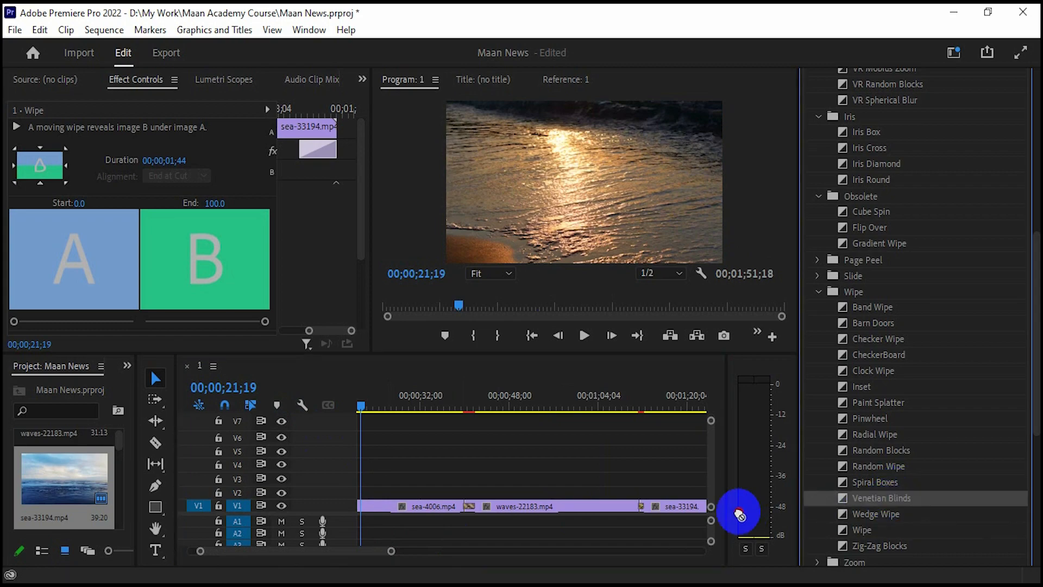
drag(392, 551, 484, 551)
drag(905, 500, 565, 508)
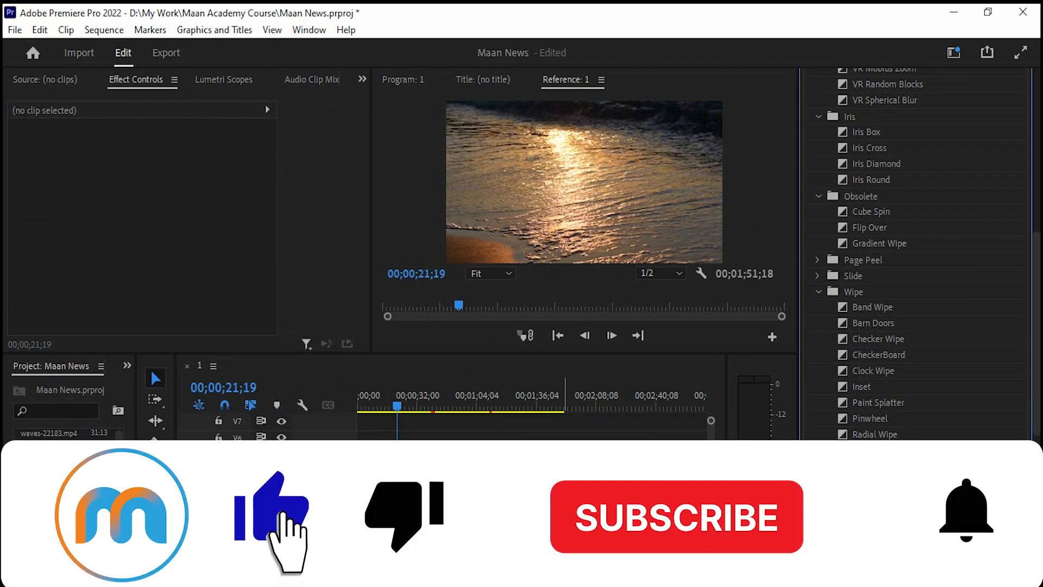
drag(559, 404, 558, 405)
click(584, 339)
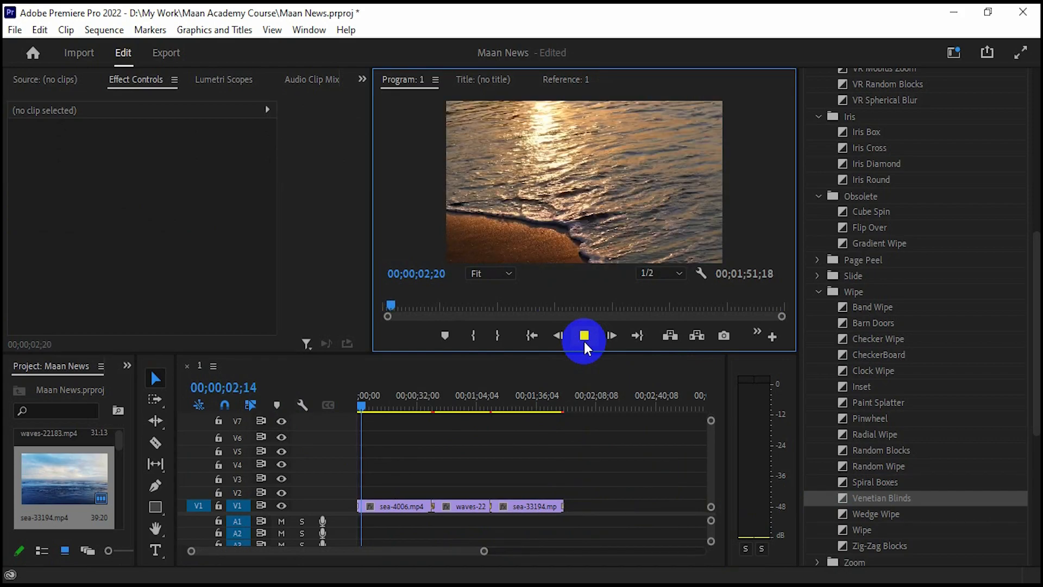
click(584, 335)
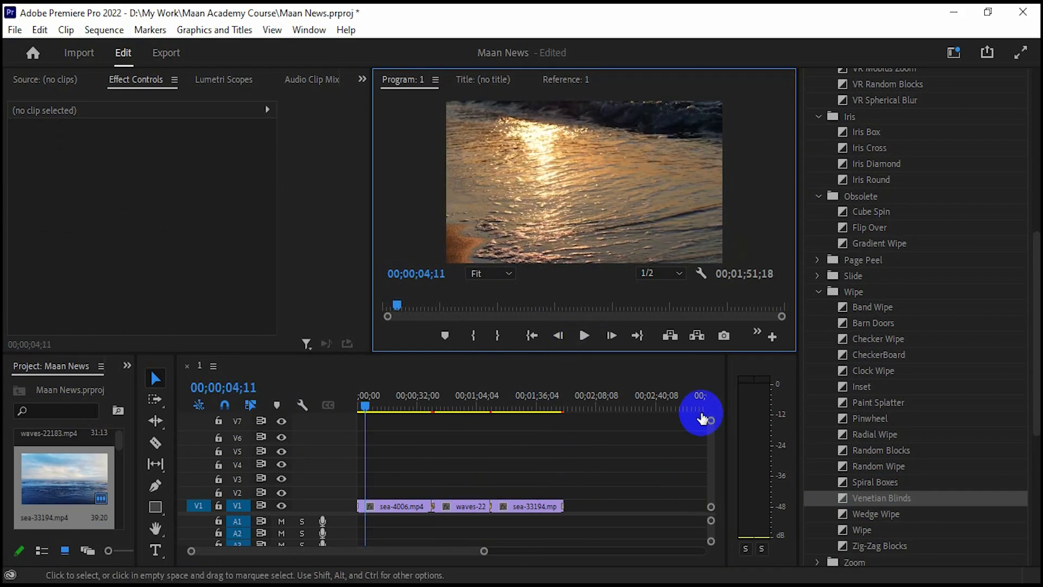
click(527, 513)
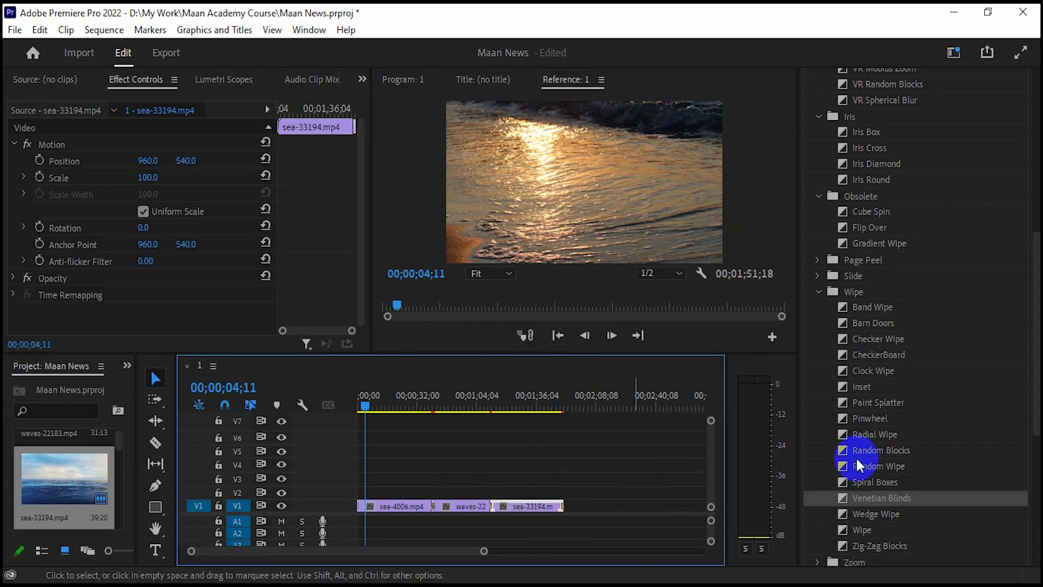
- Put a Wedge Wipe at the end of sea-33194.mp4 and preview the ending
drag(876, 514, 558, 409)
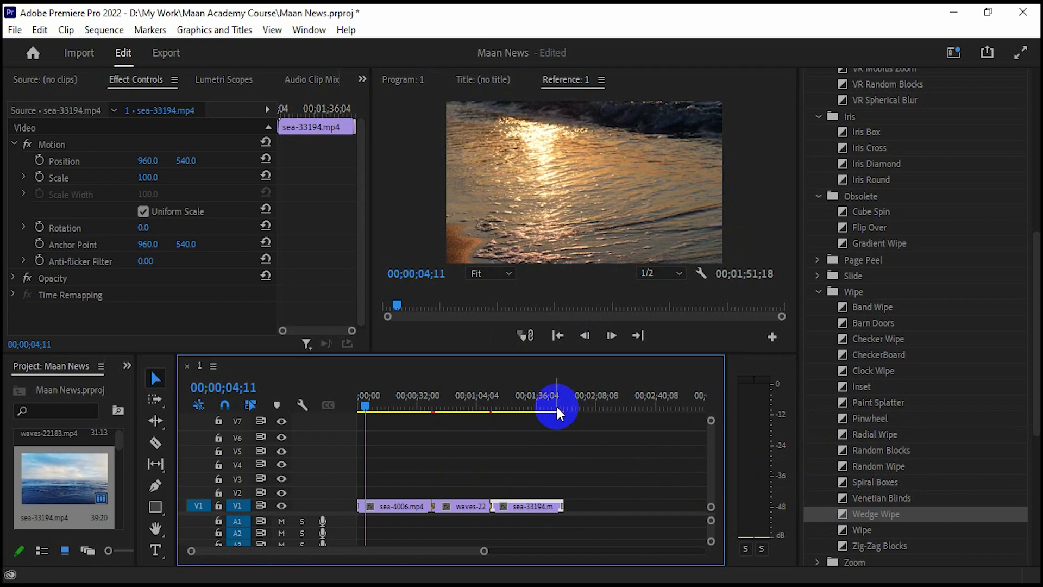
click(556, 404)
click(584, 336)
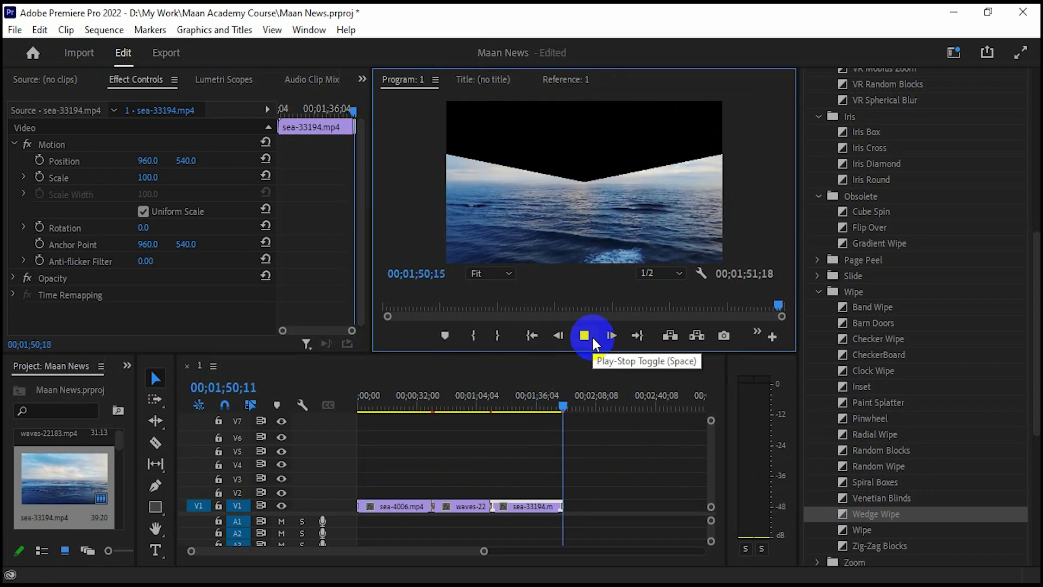
click(591, 336)
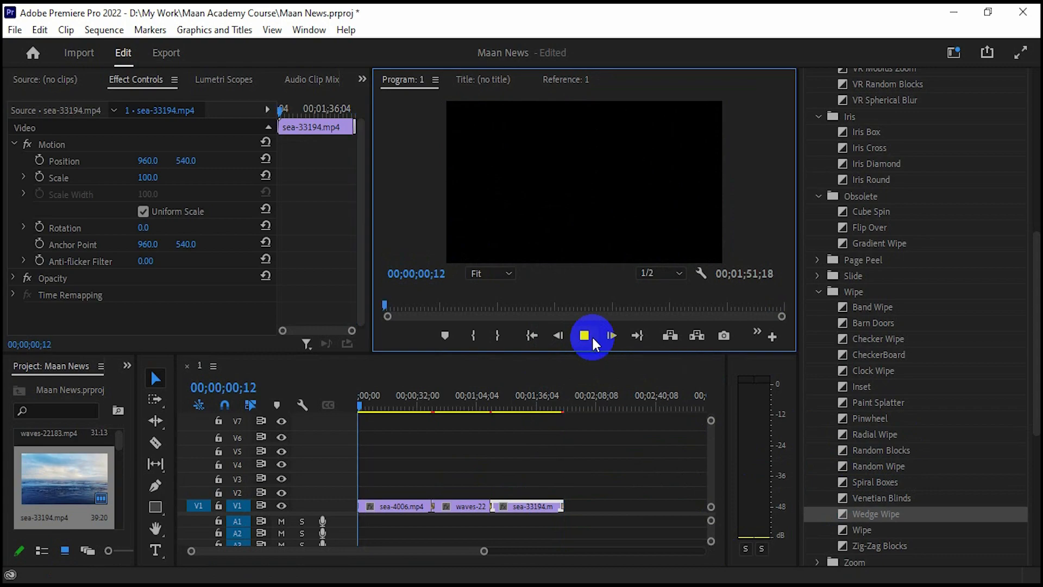
click(591, 334)
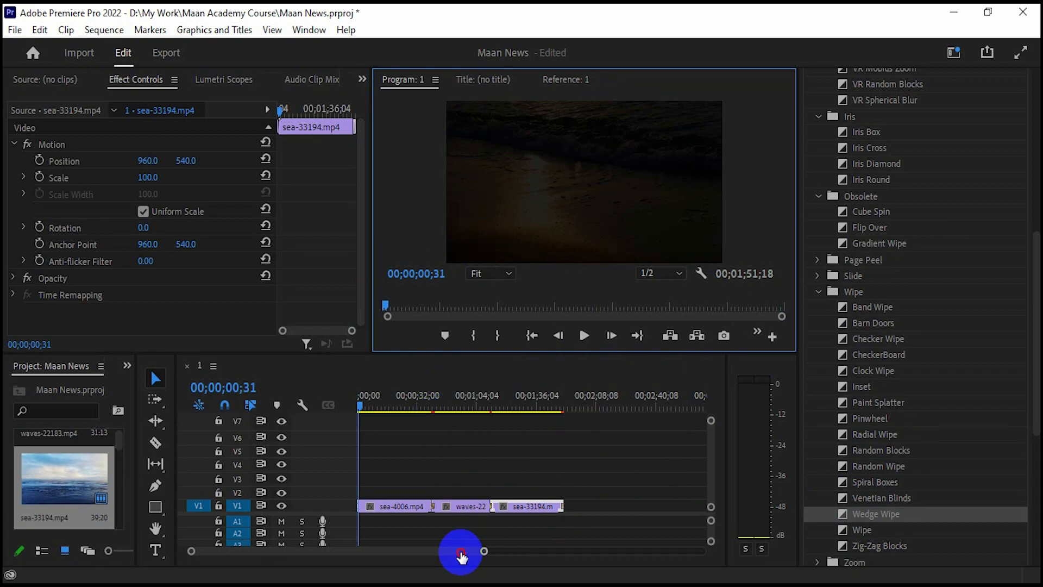
- Return to the sequence start and zoom out to show all three clips
drag(462, 555, 435, 555)
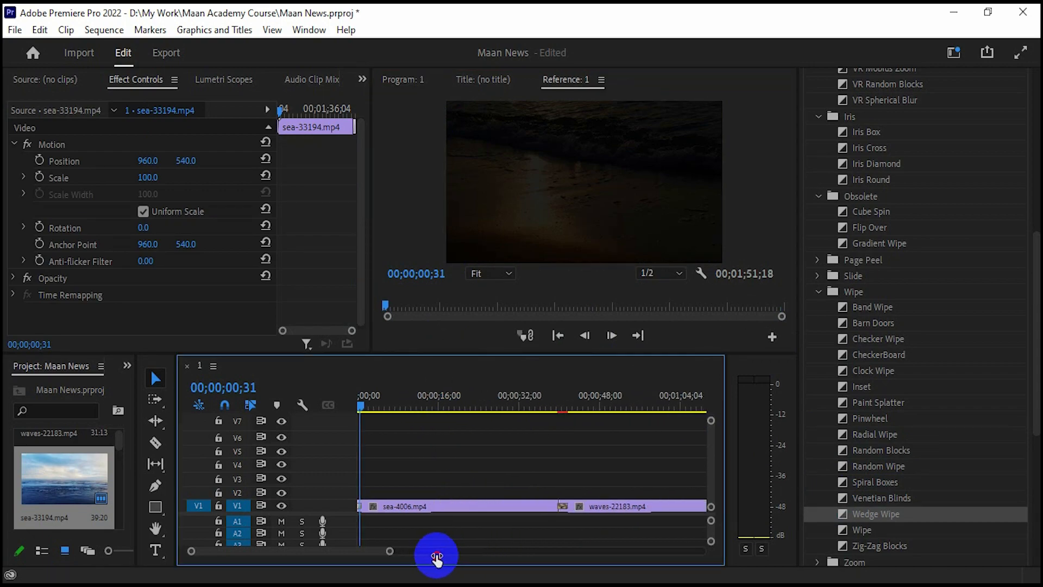
click(358, 405)
drag(386, 551, 525, 550)
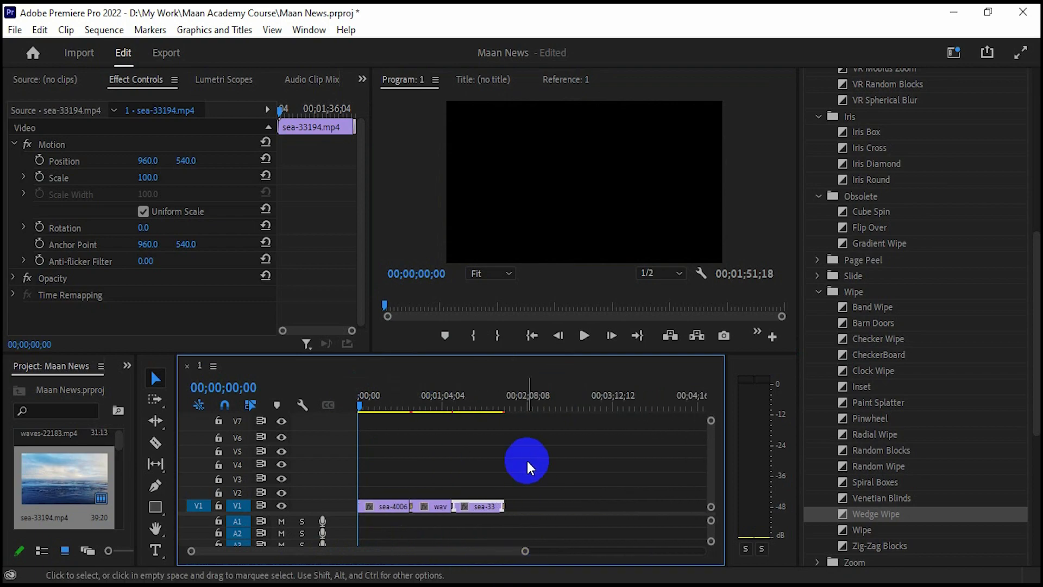